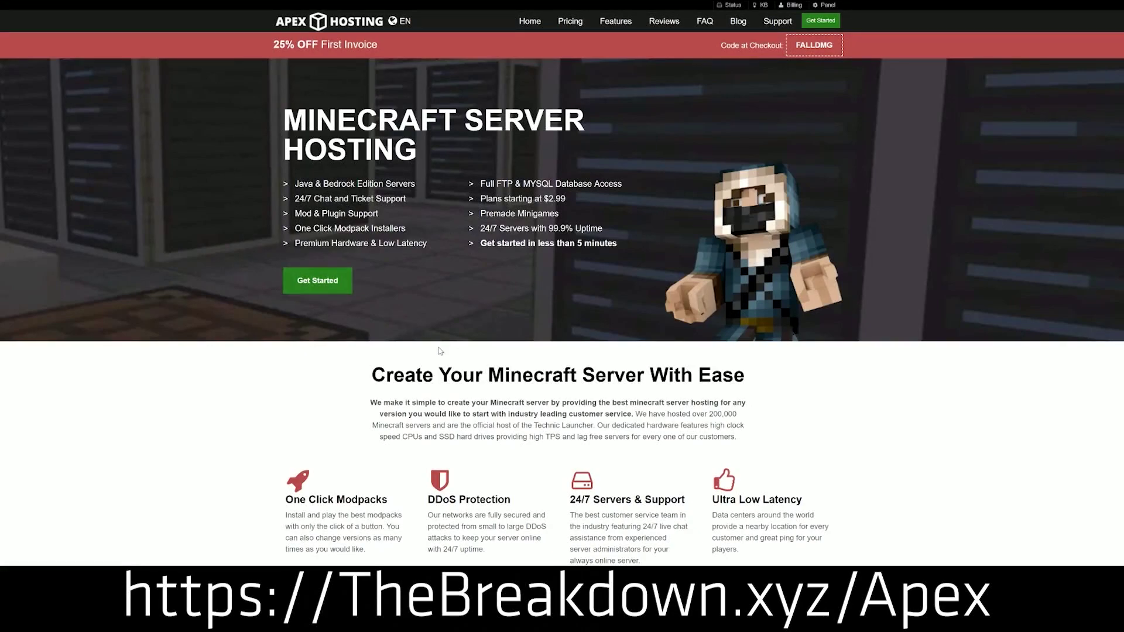
- Highlight the One Click Modpacks, Automated Backups and Instant Setup feature text on Apex Hosting's page
{"action": "scroll", "coordinate": [249, 291], "scroll_direction": "down", "scroll_amount": 4}
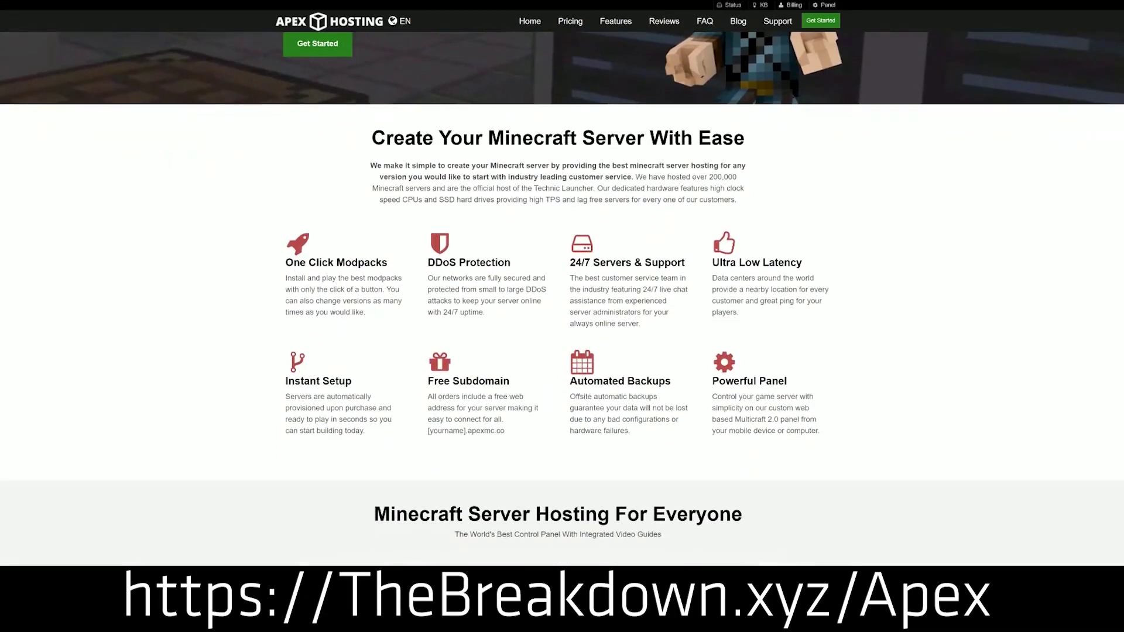
{"action": "left_click_drag", "start_coordinate": [285, 262], "coordinate": [688, 266]}
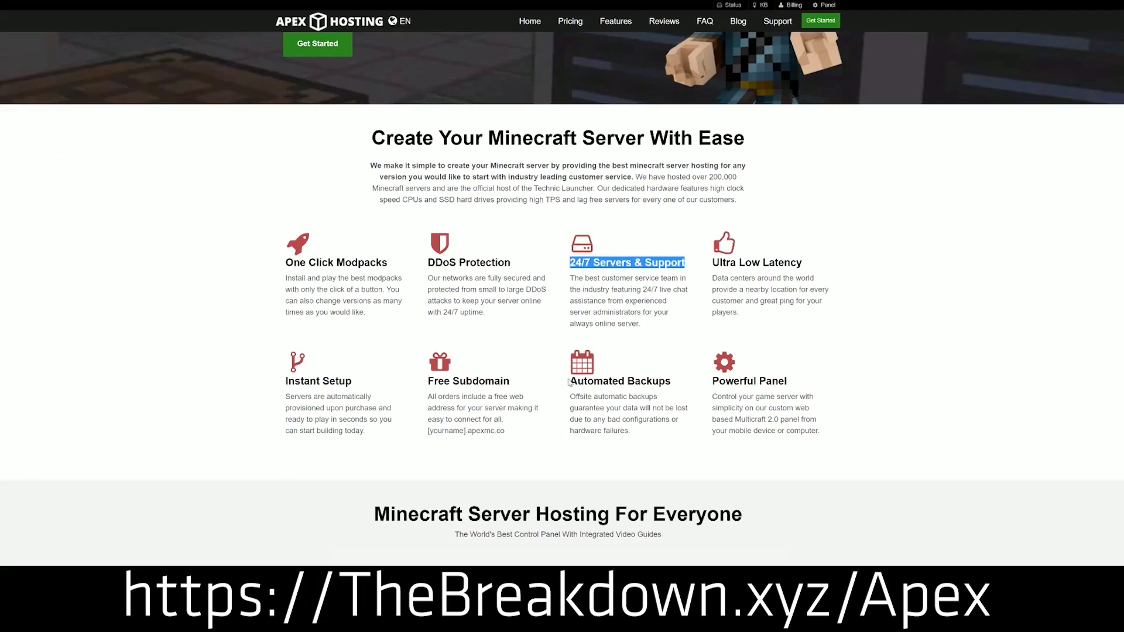
{"action": "left_click_drag", "start_coordinate": [567, 382], "coordinate": [703, 382]}
{"action": "left_click", "coordinate": [382, 389]}
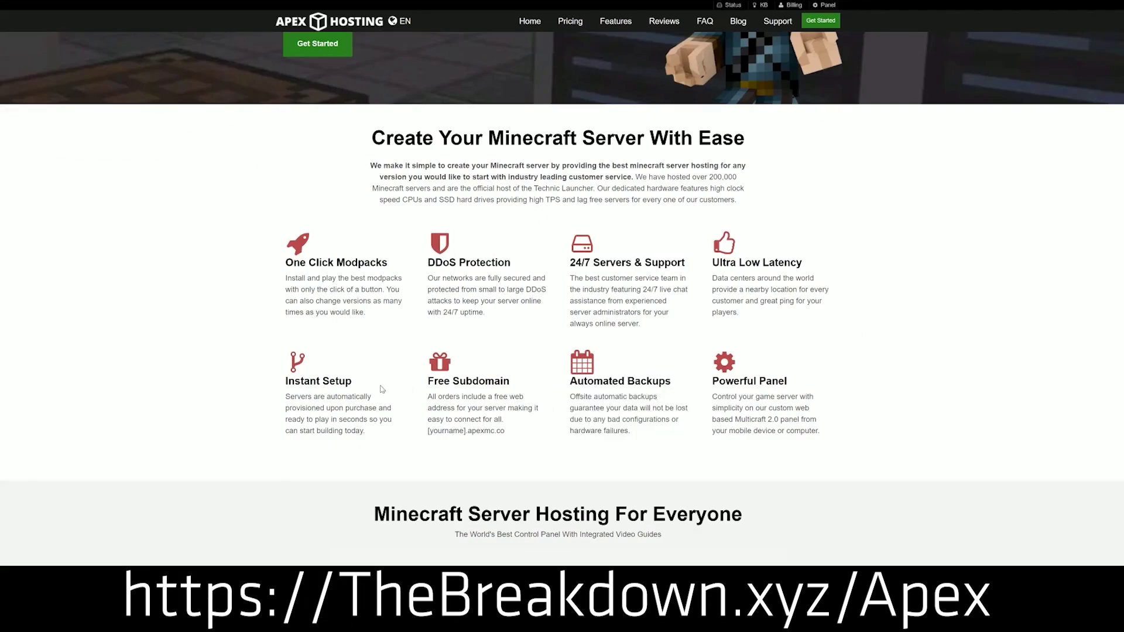
{"action": "left_click_drag", "start_coordinate": [373, 433], "coordinate": [286, 380]}
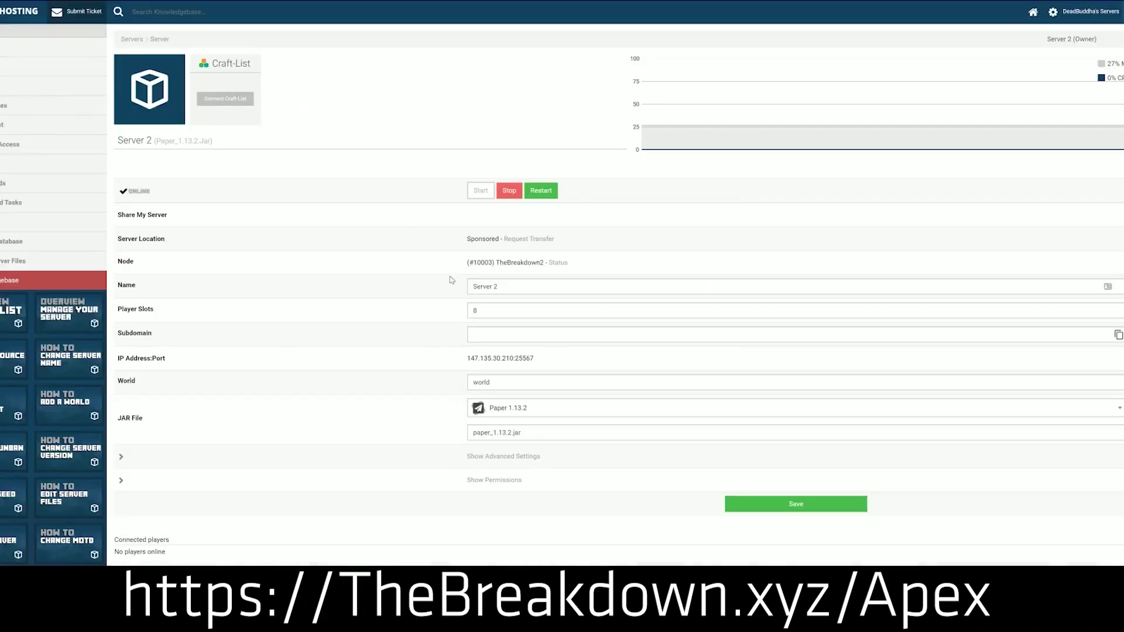
- Change the server JAR to Minecraft 1.15, confirming the version load and new-world prompt
{"action": "left_click", "coordinate": [530, 414]}
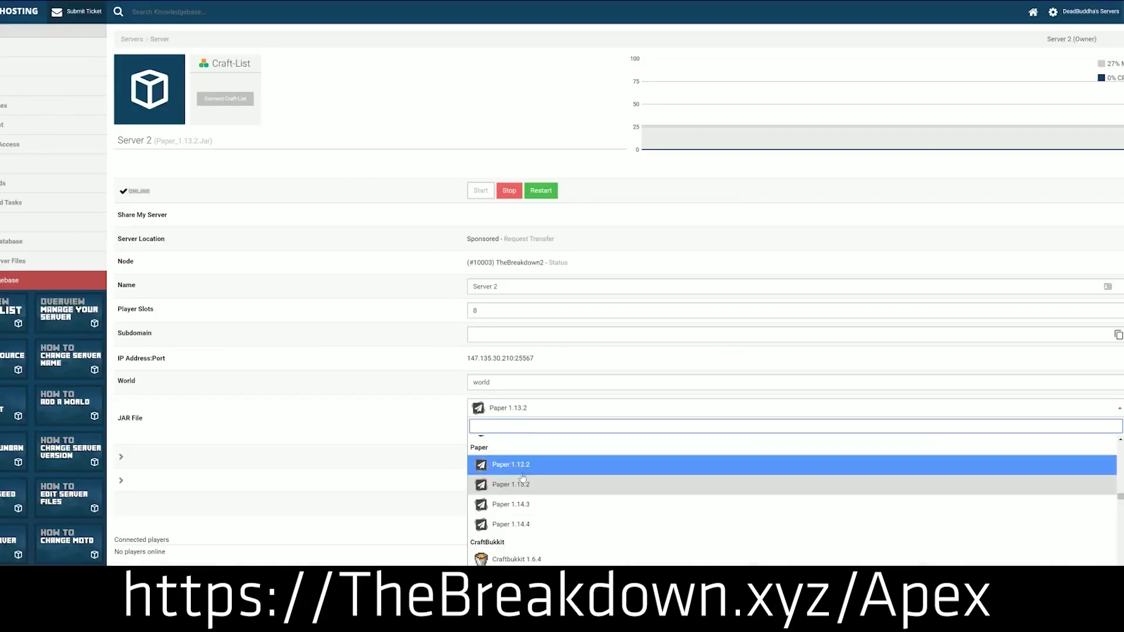
{"action": "scroll", "coordinate": [524, 498], "scroll_direction": "down", "scroll_amount": 2}
{"action": "scroll", "coordinate": [523, 508], "scroll_direction": "up", "scroll_amount": 4}
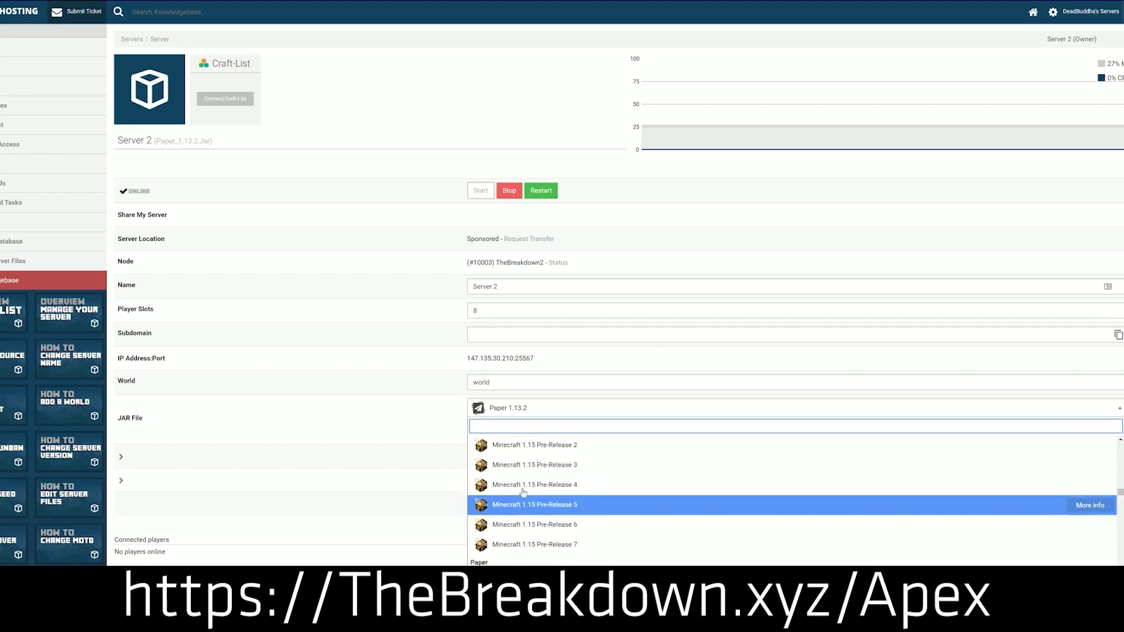
{"action": "scroll", "coordinate": [523, 507], "scroll_direction": "up", "scroll_amount": 3}
{"action": "scroll", "coordinate": [524, 504], "scroll_direction": "down", "scroll_amount": 2}
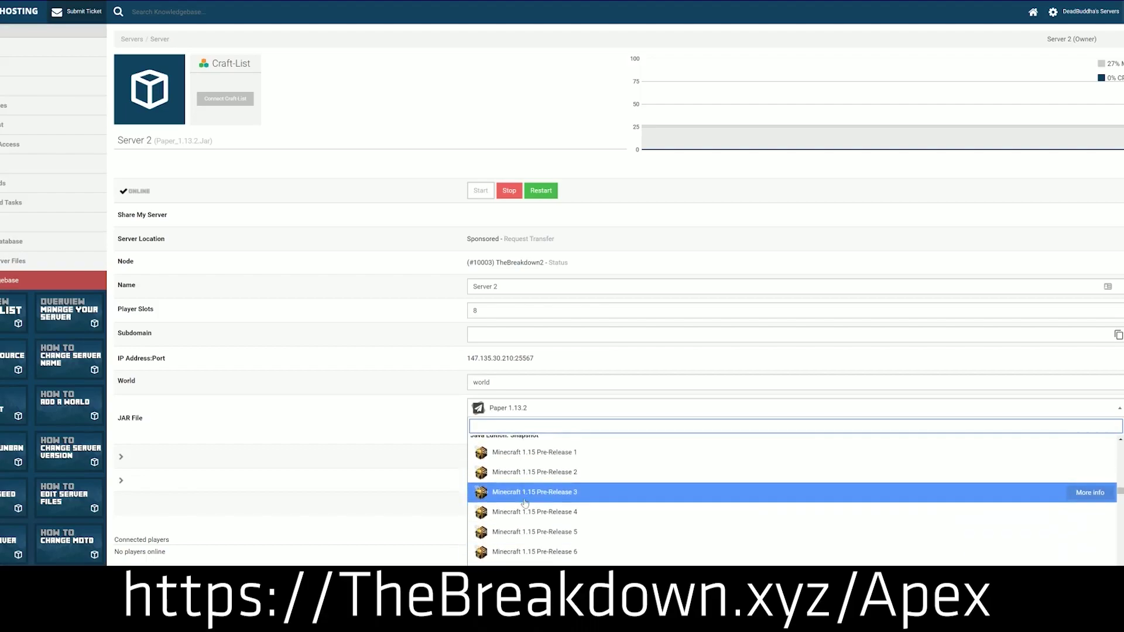
{"action": "scroll", "coordinate": [521, 508], "scroll_direction": "up", "scroll_amount": 2}
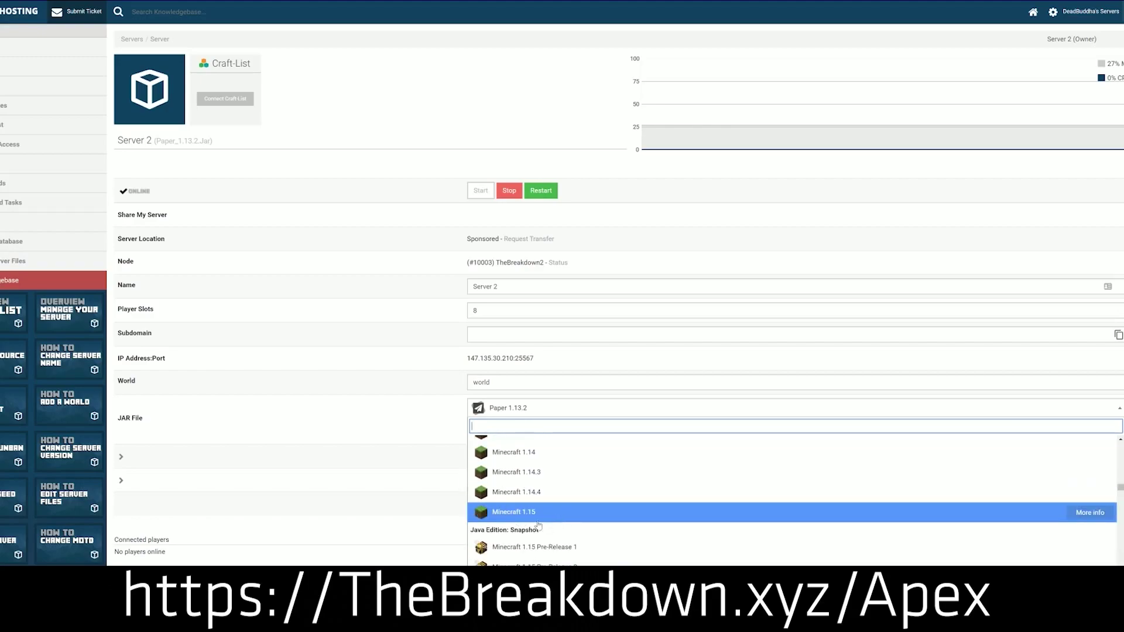
{"action": "left_click", "coordinate": [576, 515]}
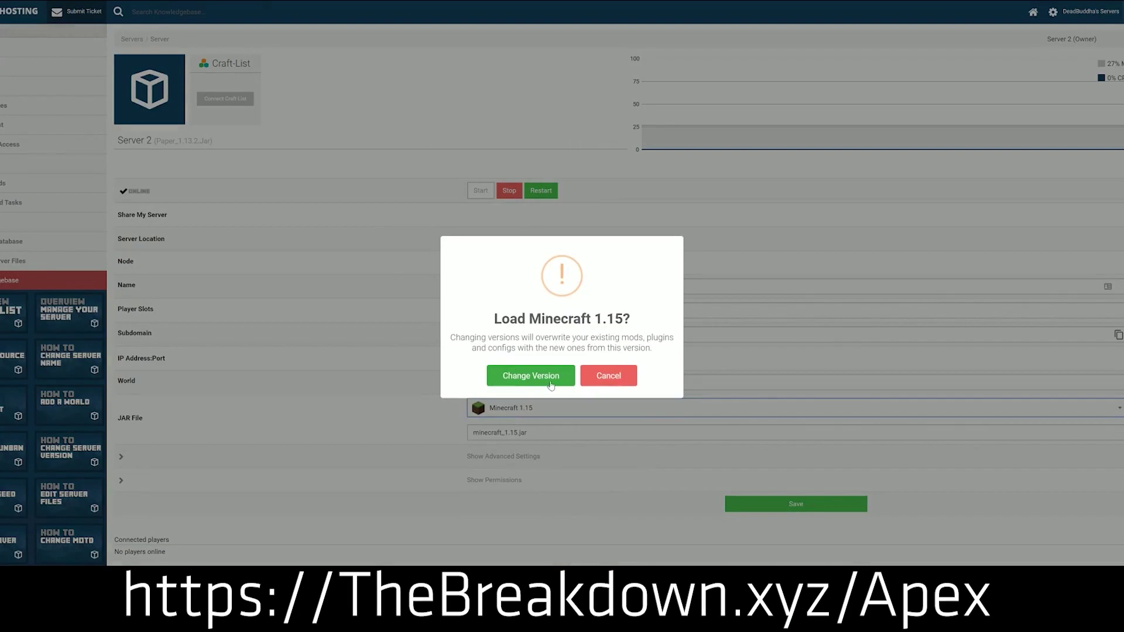
{"action": "left_click", "coordinate": [521, 378]}
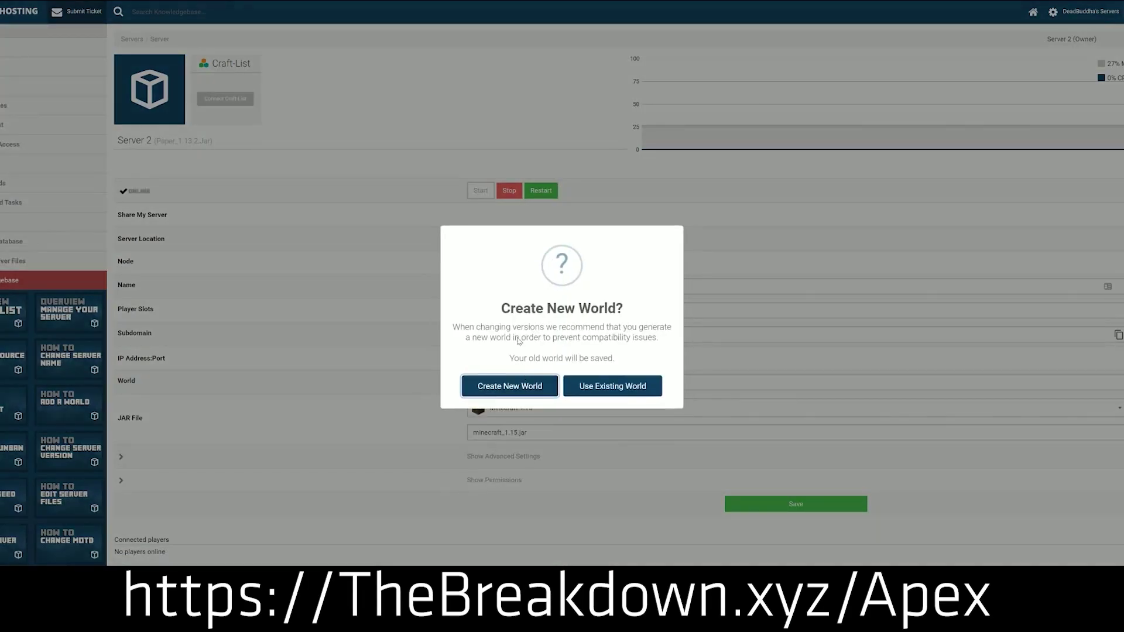
{"action": "left_click", "coordinate": [625, 367]}
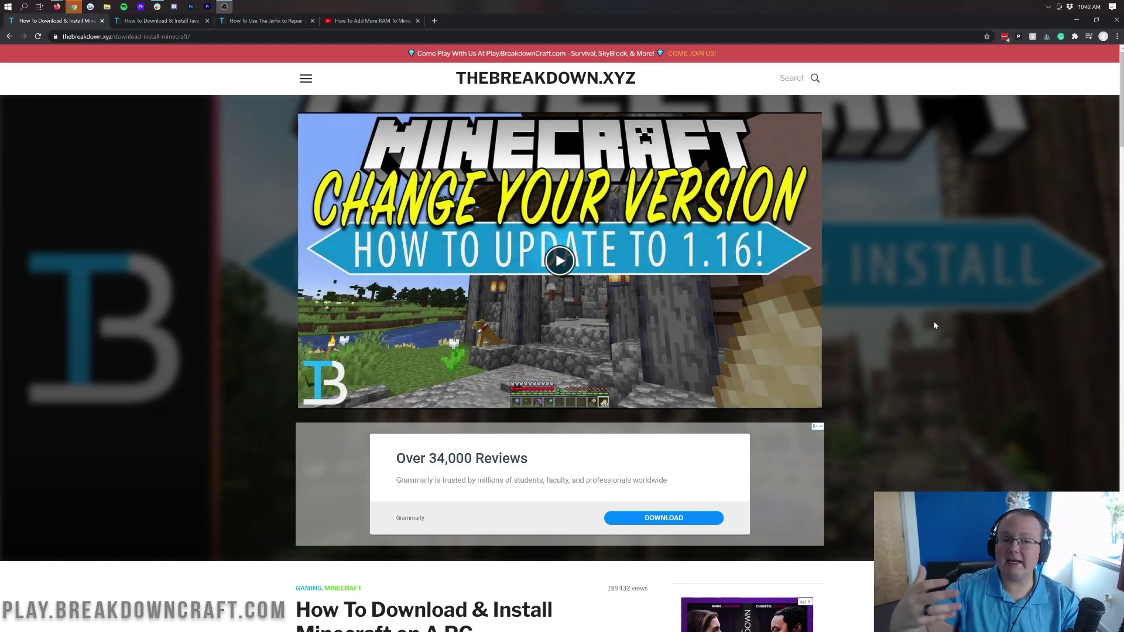
- Scroll the How To Download & Install Minecraft article and follow its DOWNLOAD Minecraft link
{"action": "scroll", "coordinate": [930, 319], "scroll_direction": "down", "scroll_amount": 3}
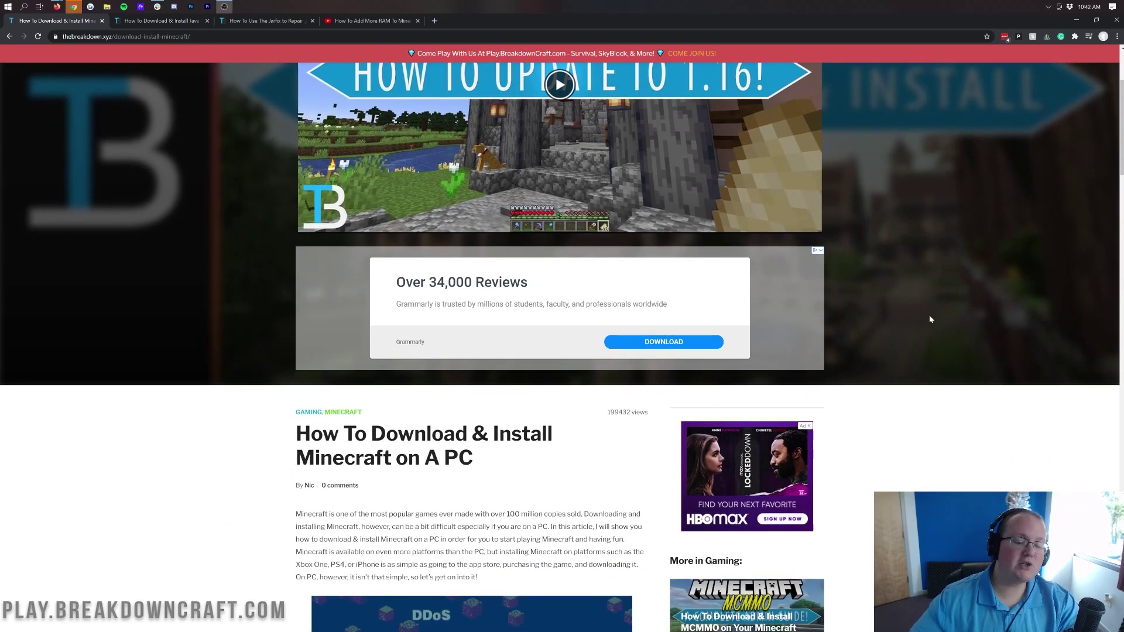
{"action": "scroll", "coordinate": [931, 319], "scroll_direction": "up", "scroll_amount": 3}
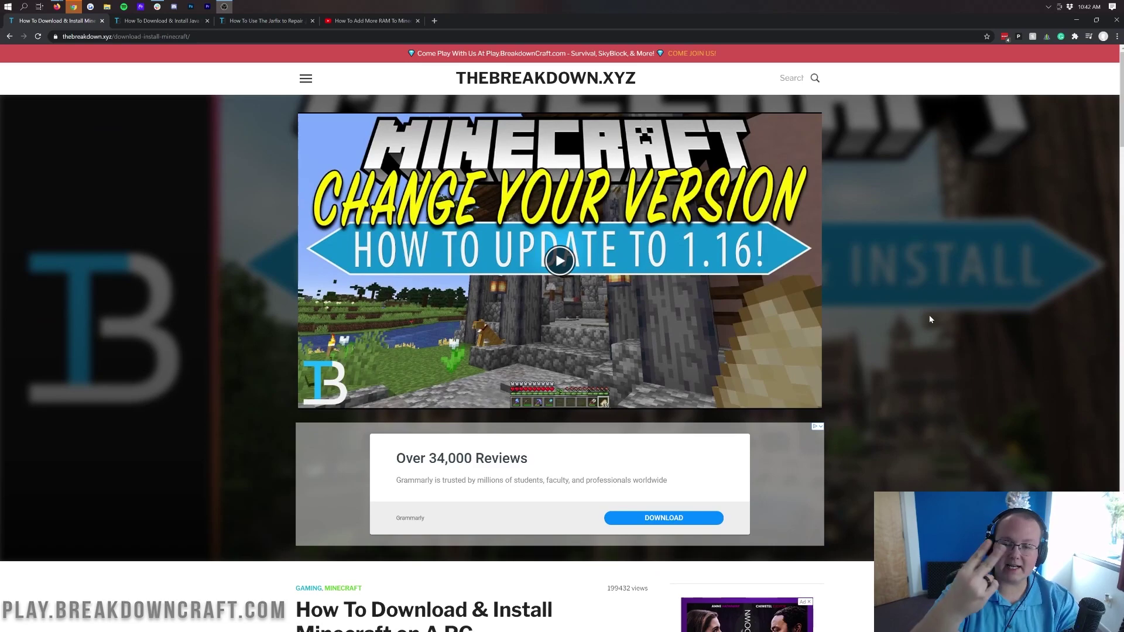
{"action": "scroll", "coordinate": [931, 319], "scroll_direction": "down", "scroll_amount": 7}
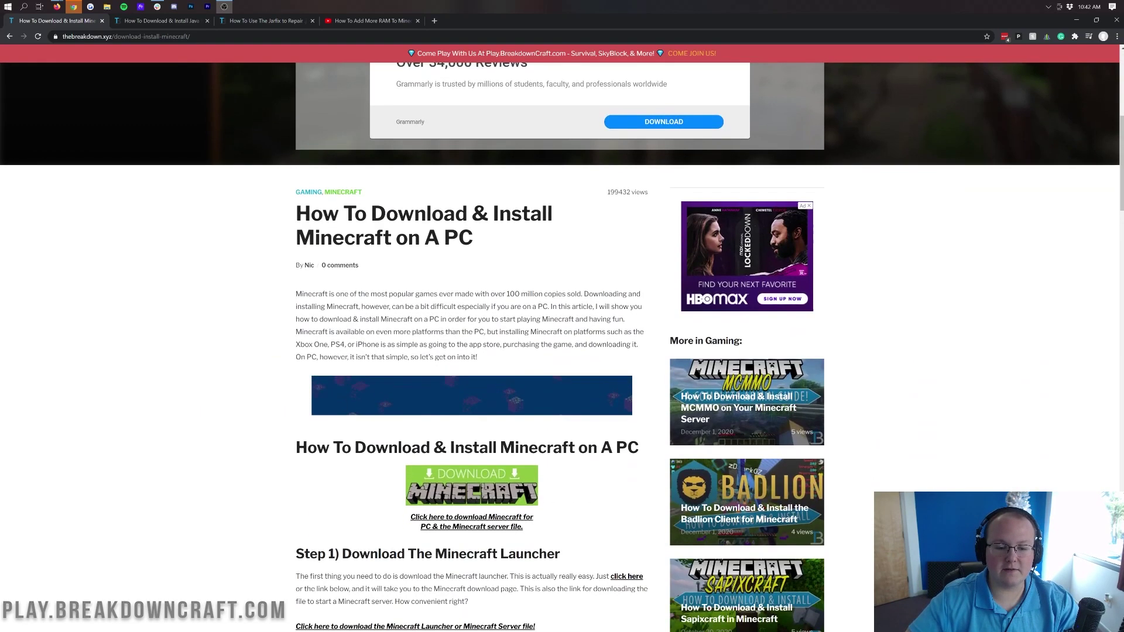
{"action": "left_click_drag", "start_coordinate": [295, 224], "coordinate": [474, 240]}
{"action": "left_click", "coordinate": [514, 243]}
{"action": "scroll", "coordinate": [521, 249], "scroll_direction": "down", "scroll_amount": 3}
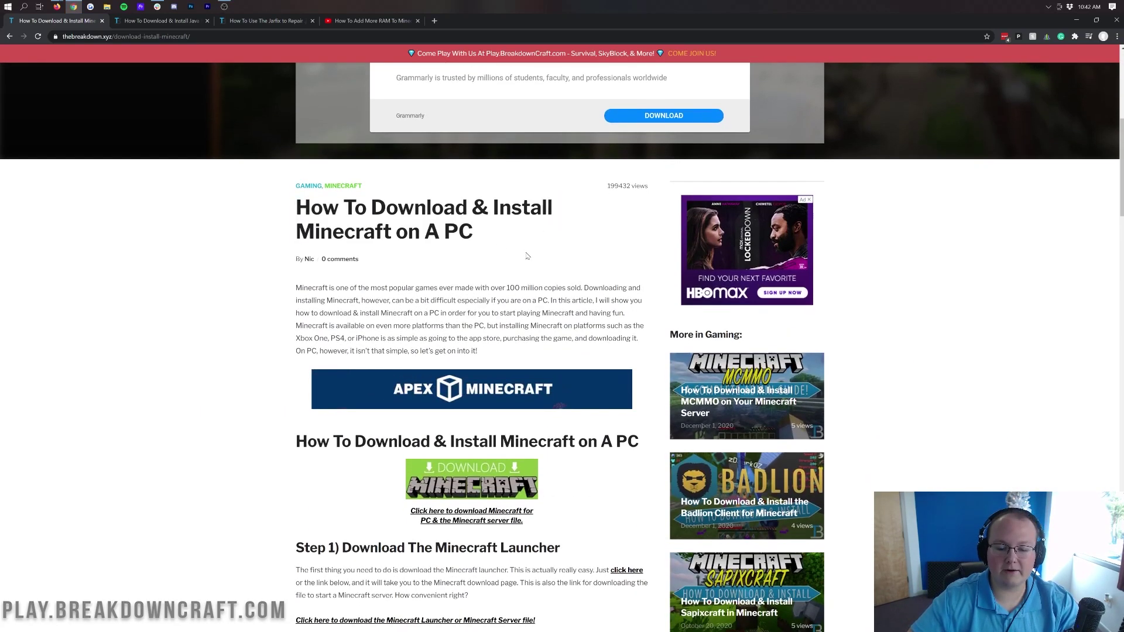
{"action": "scroll", "coordinate": [527, 253], "scroll_direction": "down", "scroll_amount": 20}
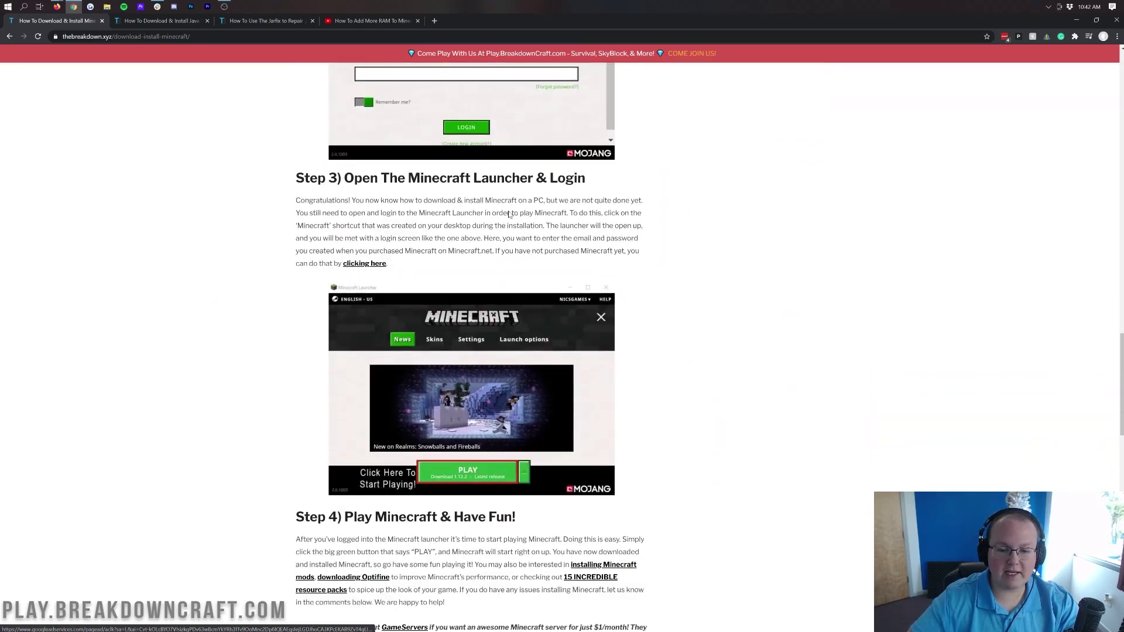
{"action": "scroll", "coordinate": [508, 214], "scroll_direction": "up", "scroll_amount": 20}
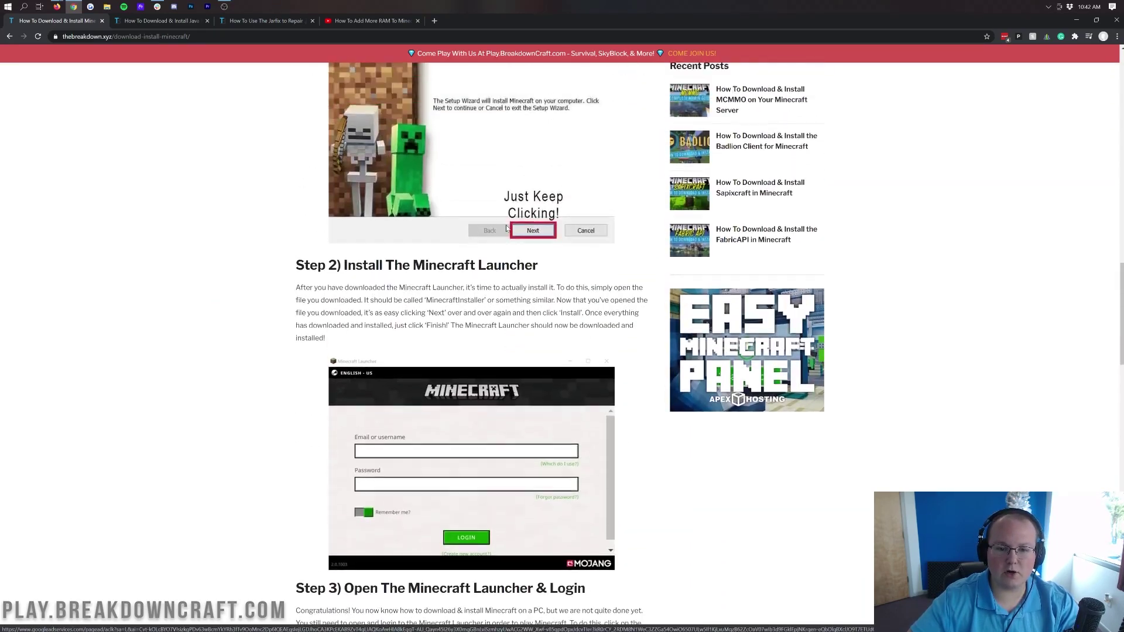
{"action": "scroll", "coordinate": [507, 230], "scroll_direction": "up", "scroll_amount": 5}
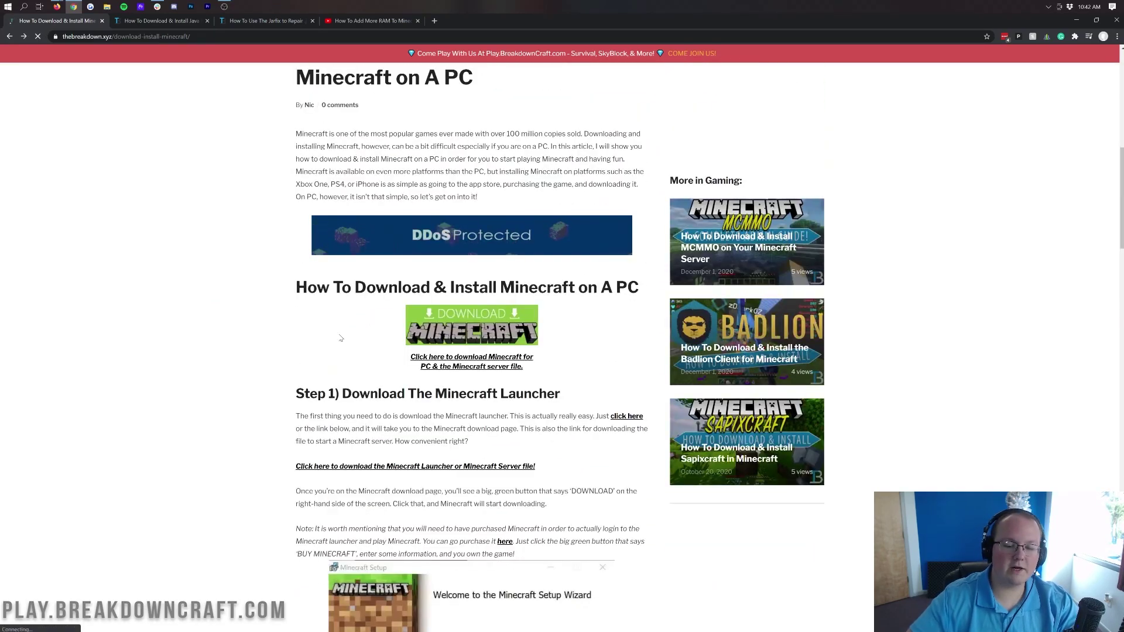
{"action": "left_click", "coordinate": [439, 324]}
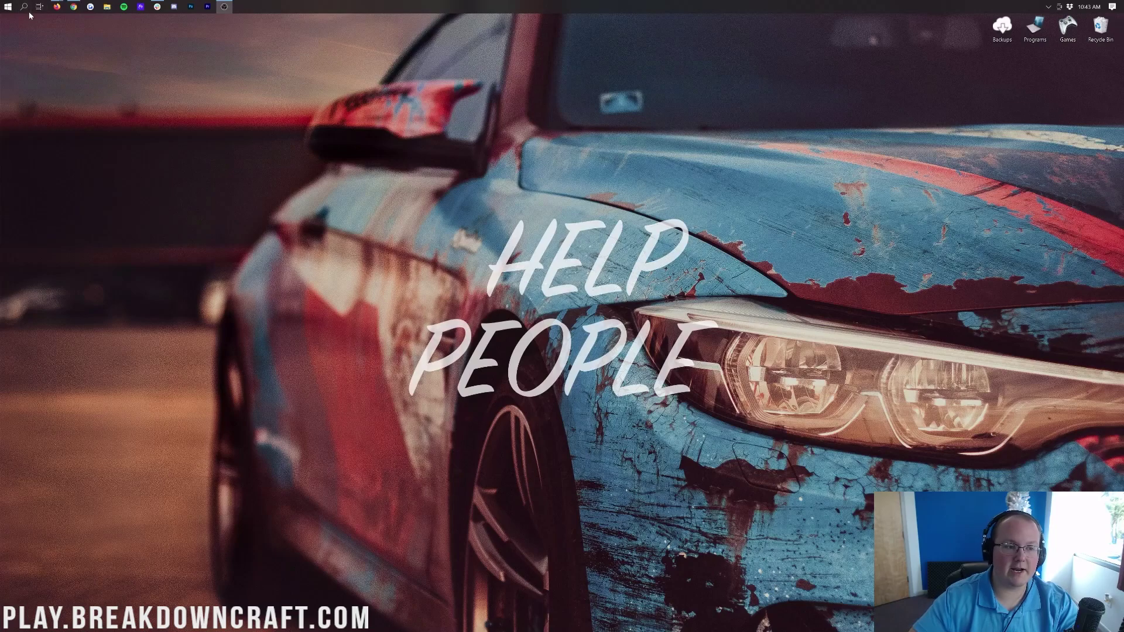
- Launch the Minecraft Launcher by searching 'minecraft' and switch to the other account
{"action": "left_click", "coordinate": [3, 4]}
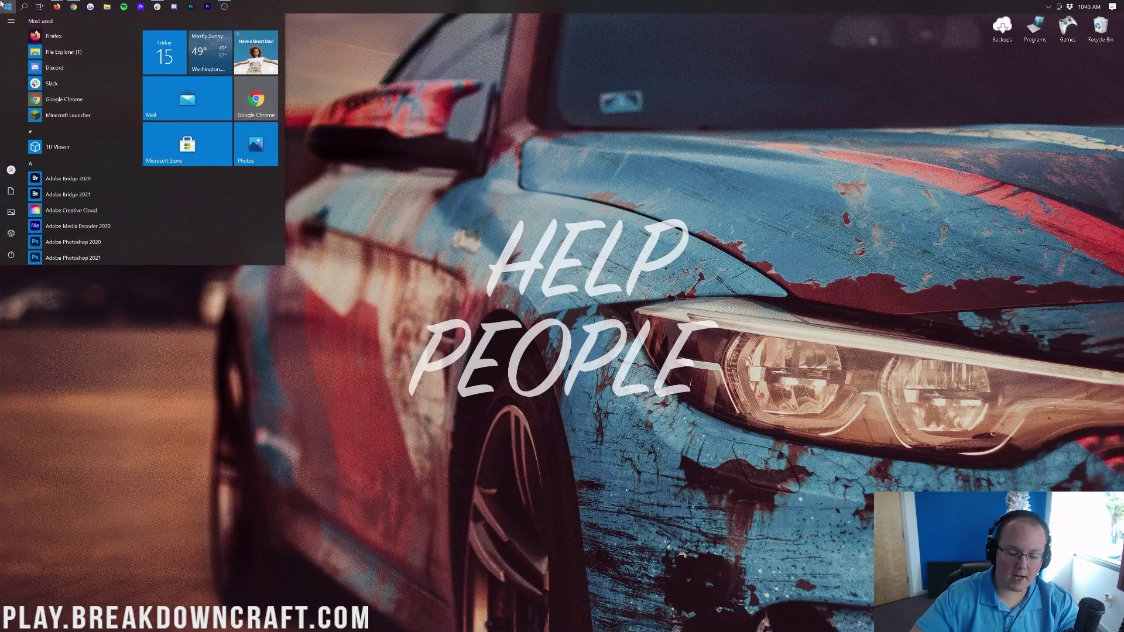
{"action": "type", "text": "minecraft"}
{"action": "key", "text": "Return"}
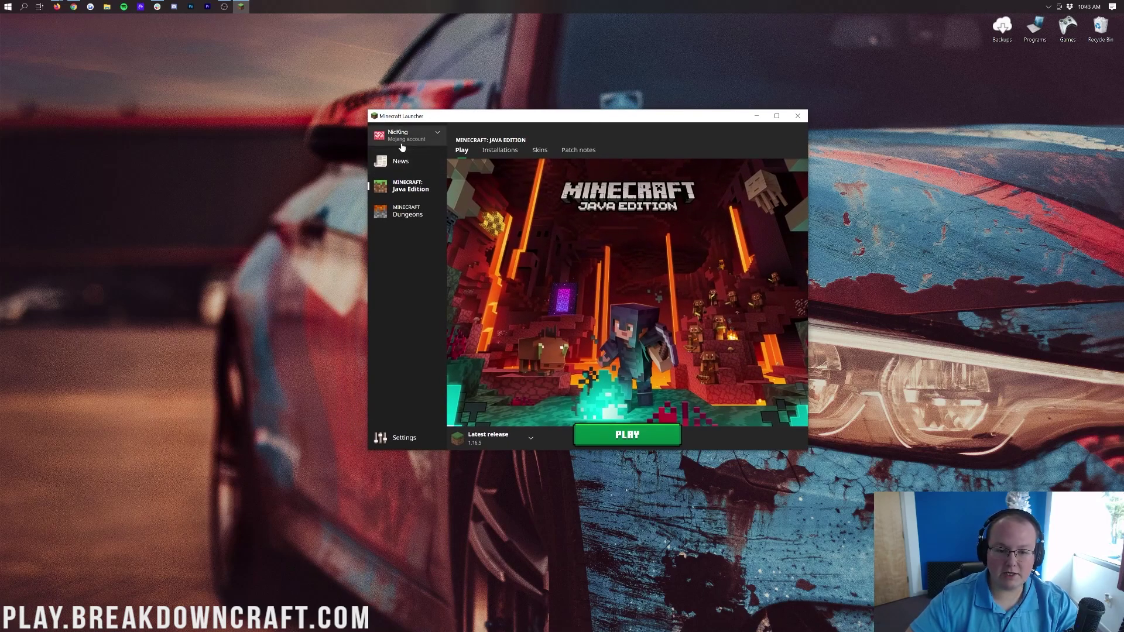
{"action": "left_click", "coordinate": [403, 146]}
{"action": "left_click", "coordinate": [404, 217]}
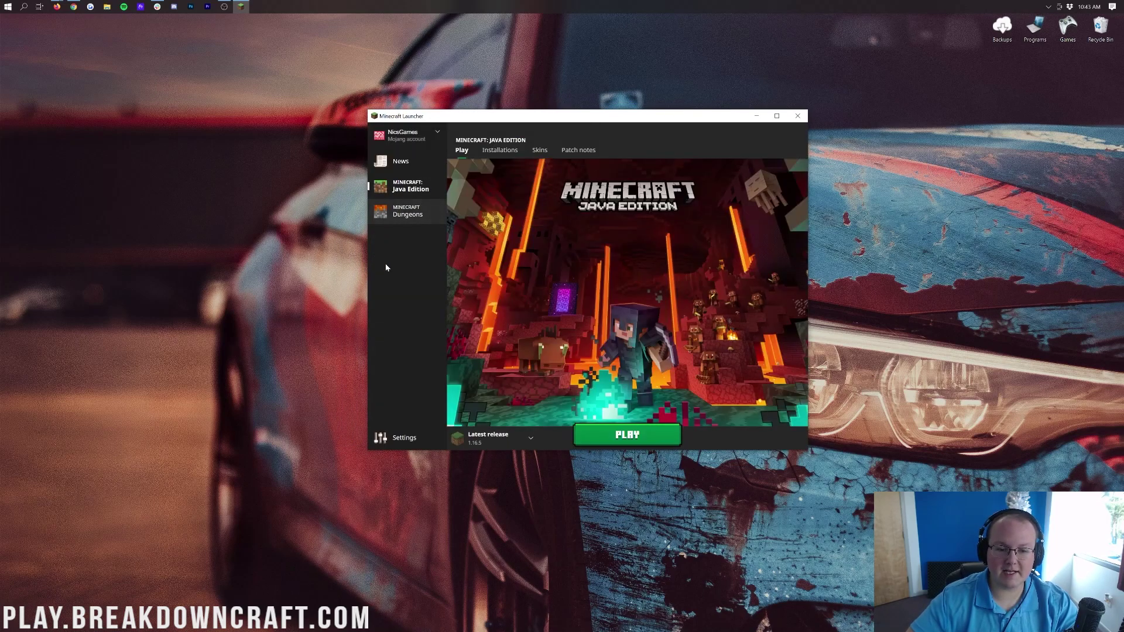
- Check that Latest release 1.16.5 stays selected, then bring Chrome back to the front
{"action": "left_click", "coordinate": [521, 443]}
{"action": "left_click", "coordinate": [515, 441]}
{"action": "left_click", "coordinate": [512, 441]}
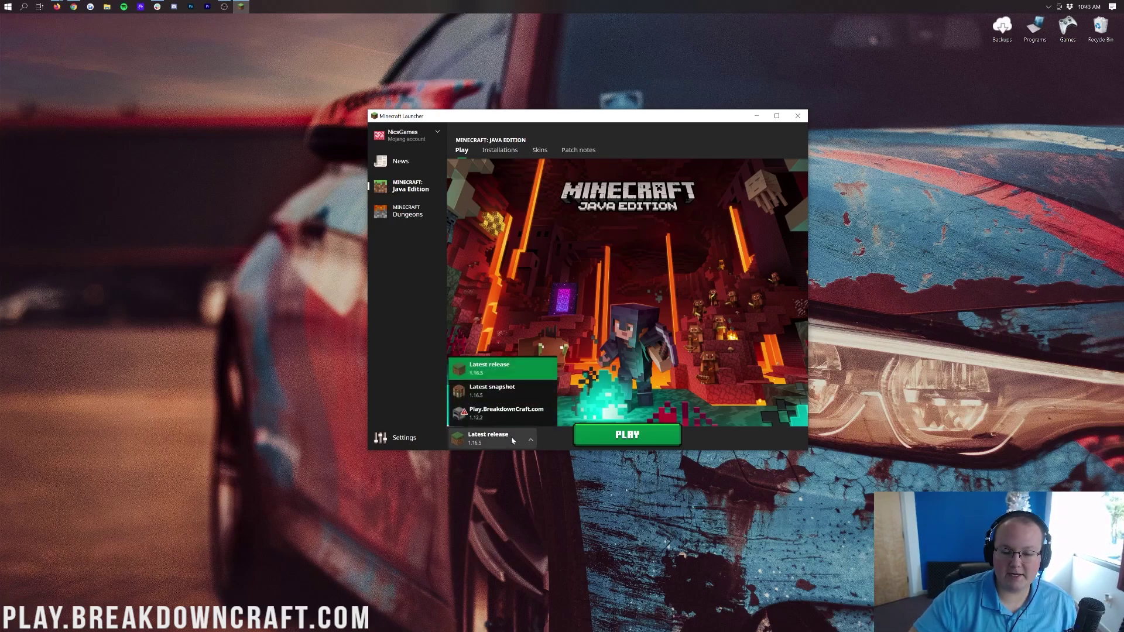
{"action": "left_click", "coordinate": [494, 371]}
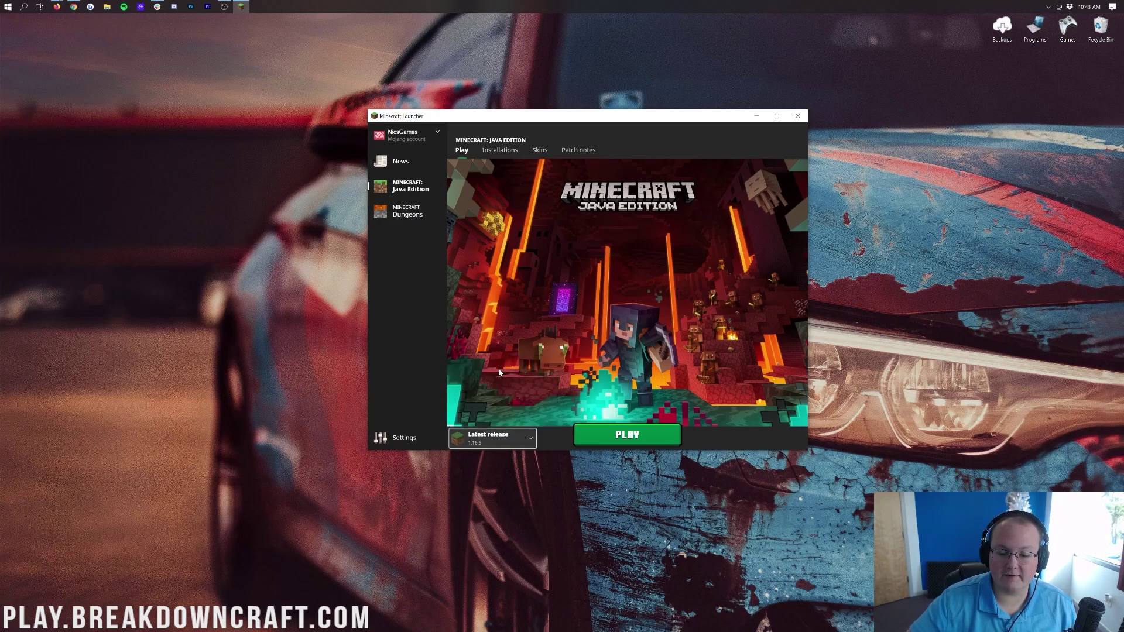
{"action": "left_click", "coordinate": [74, 7]}
- Open the Java install guide, dismiss the Play.BreakdownCraft.com popup, and scroll to the Java Download box
{"action": "left_click", "coordinate": [152, 22]}
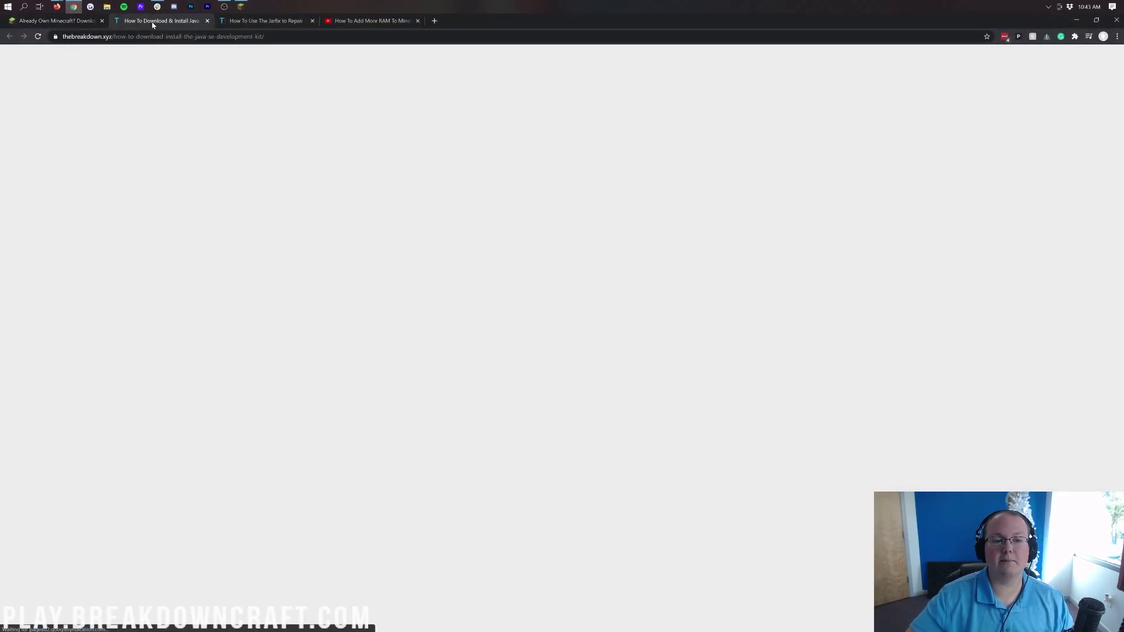
{"action": "left_click", "coordinate": [710, 276]}
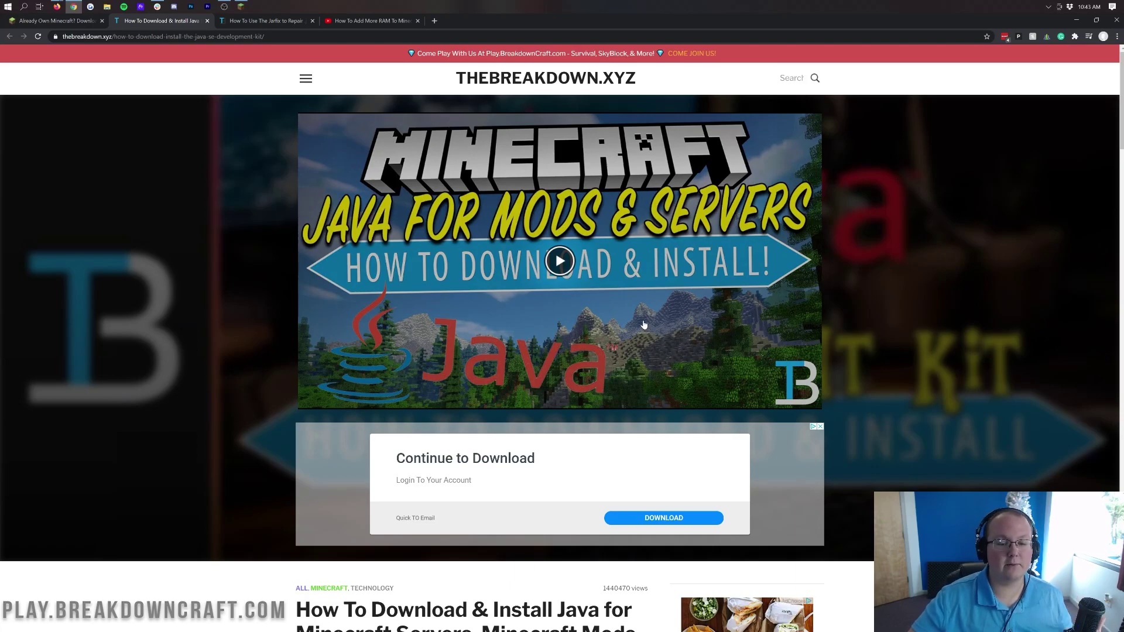
{"action": "scroll", "coordinate": [644, 324], "scroll_direction": "down", "scroll_amount": 6}
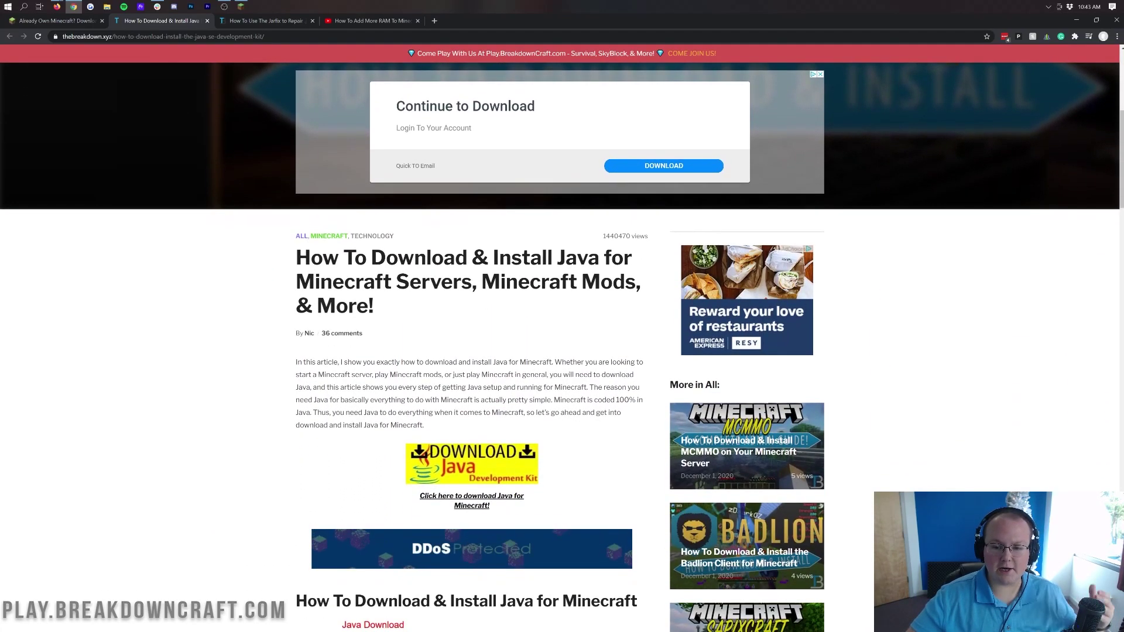
{"action": "scroll", "coordinate": [562, 347], "scroll_direction": "down", "scroll_amount": 2}
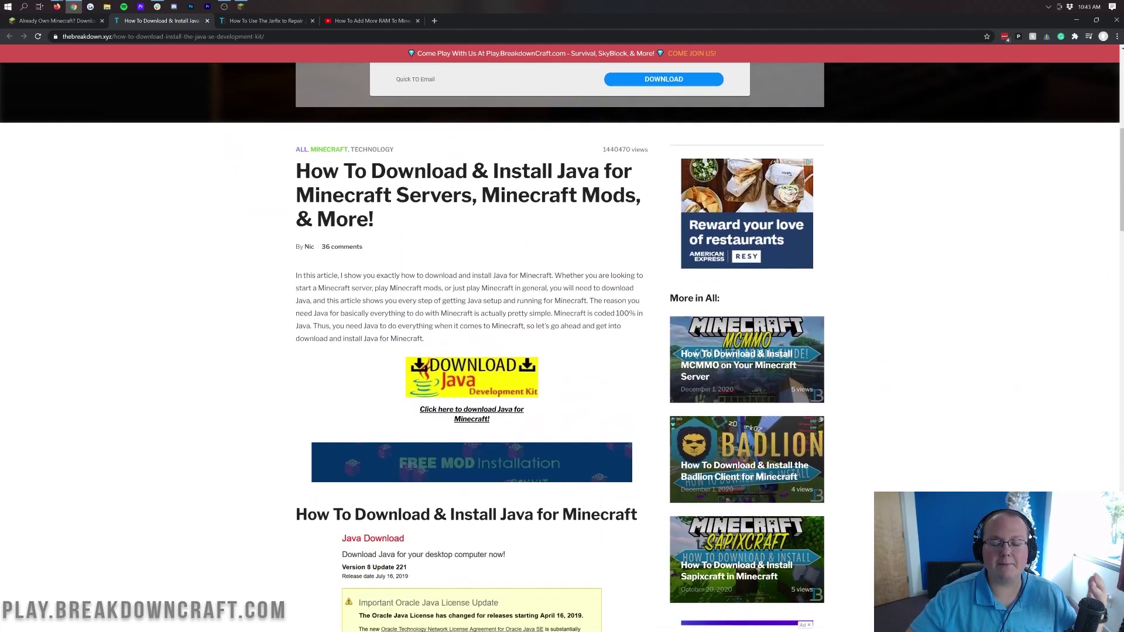
{"action": "scroll", "coordinate": [611, 332], "scroll_direction": "down", "scroll_amount": 4}
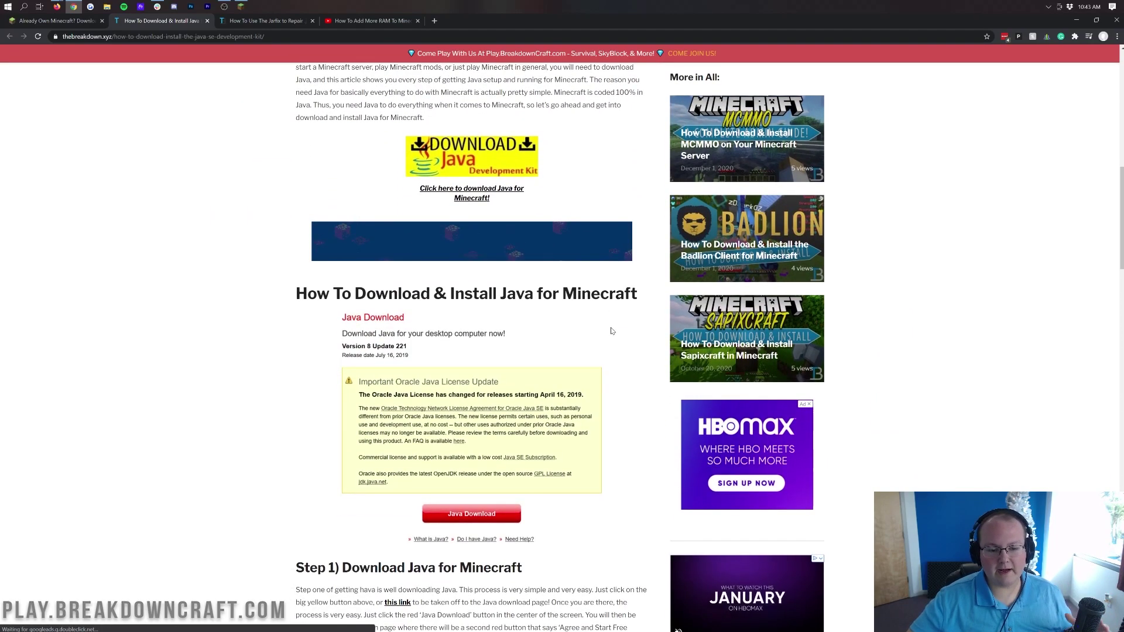
{"action": "scroll", "coordinate": [611, 332], "scroll_direction": "up", "scroll_amount": 10}
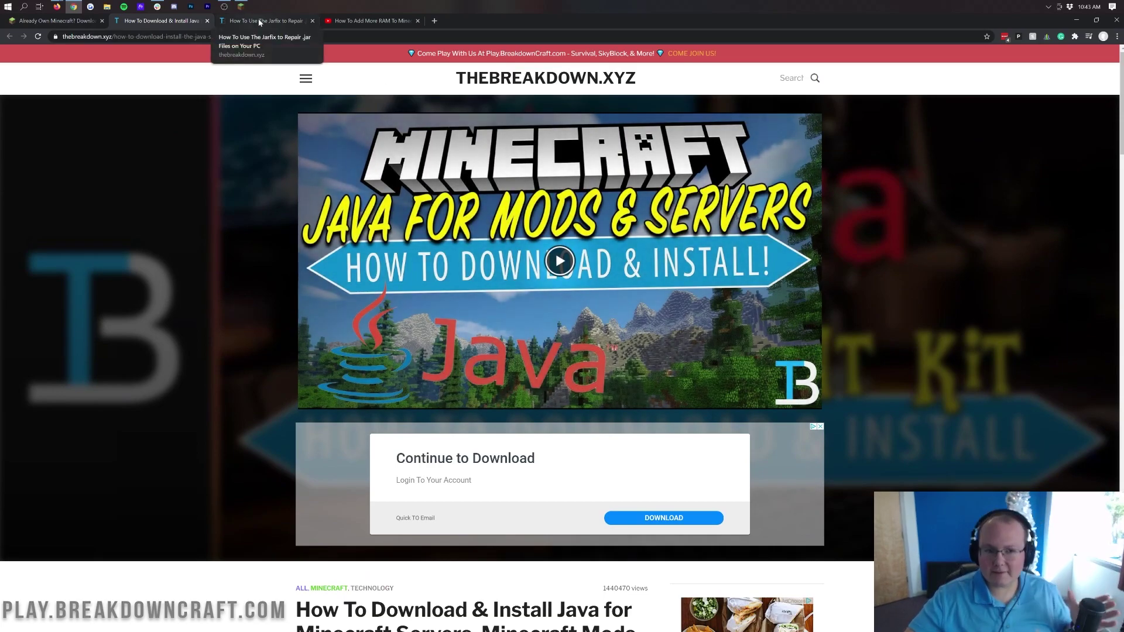
{"action": "left_click", "coordinate": [259, 21]}
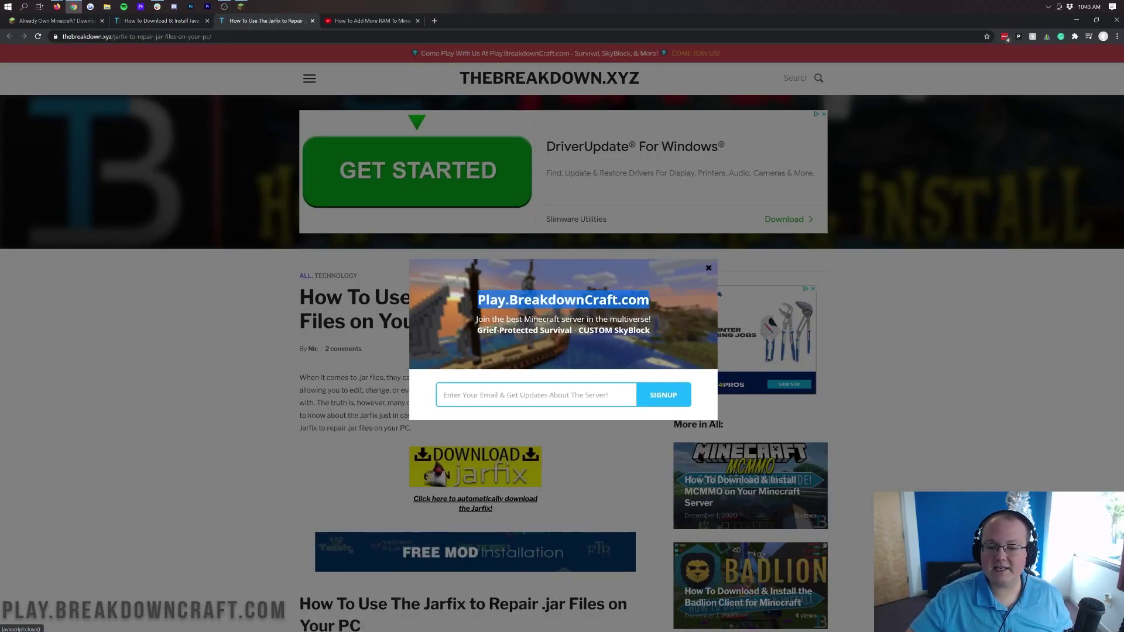
- Dismiss the Jarfix page's sign-up popup, view the RAM allocation video, then minimize Chrome
{"action": "left_click", "coordinate": [708, 269]}
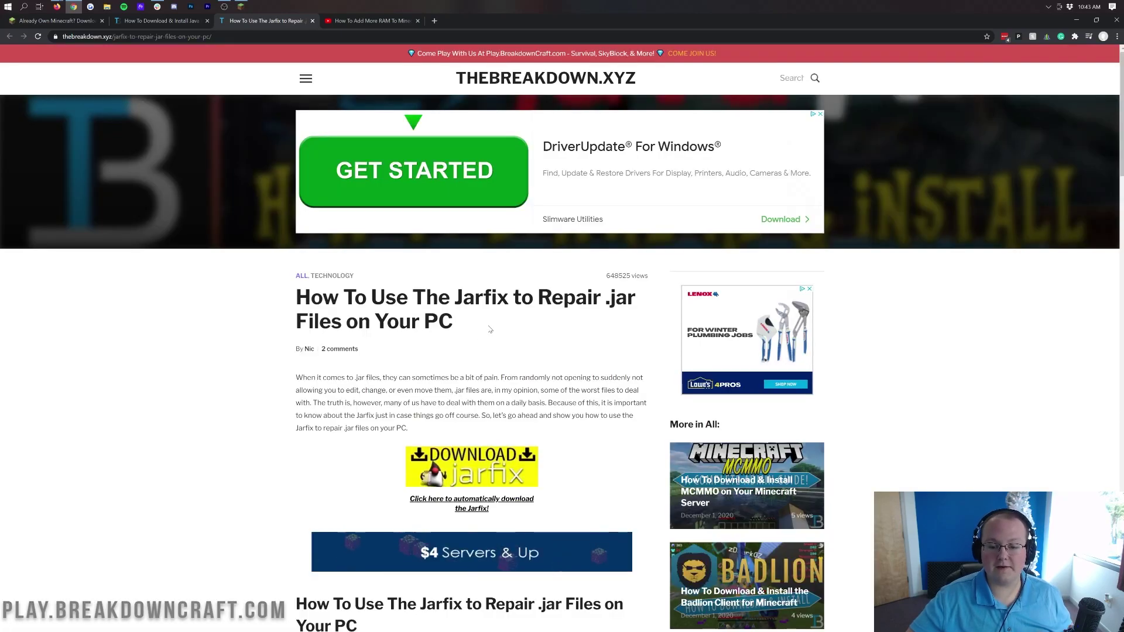
{"action": "scroll", "coordinate": [486, 329], "scroll_direction": "down", "scroll_amount": 5}
{"action": "scroll", "coordinate": [489, 329], "scroll_direction": "up", "scroll_amount": 5}
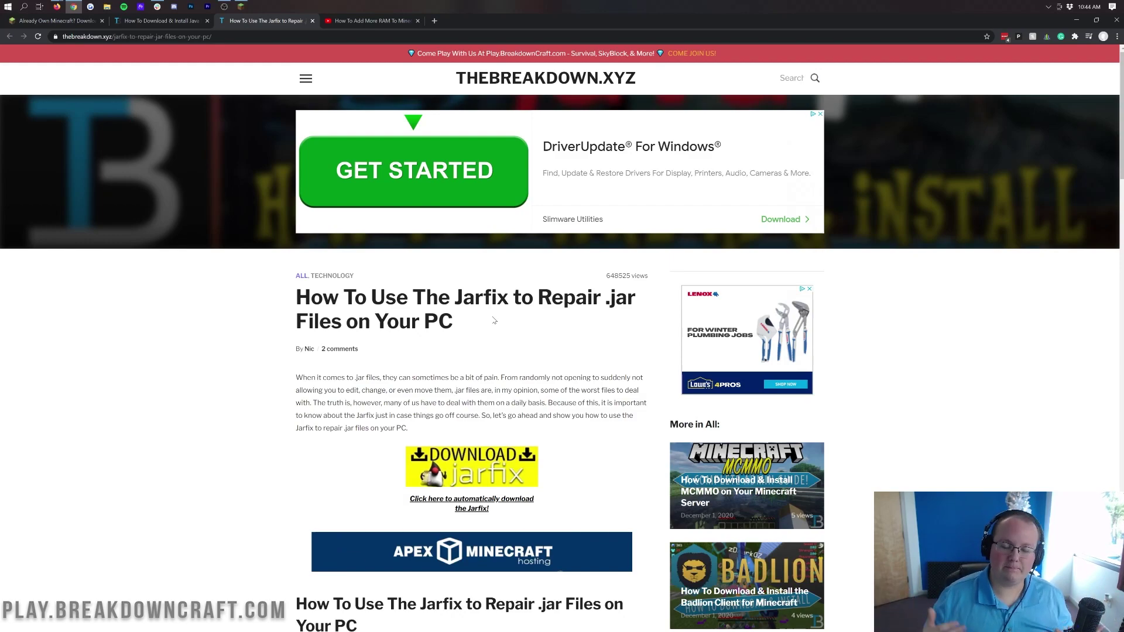
{"action": "left_click", "coordinate": [371, 20]}
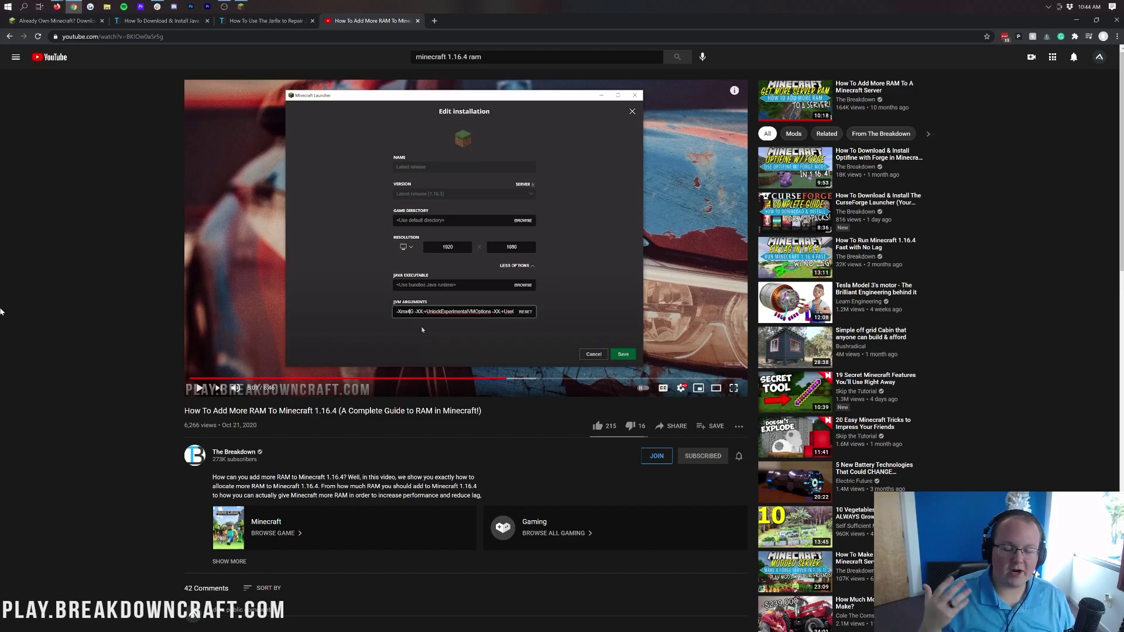
{"action": "left_click", "coordinate": [1075, 25]}
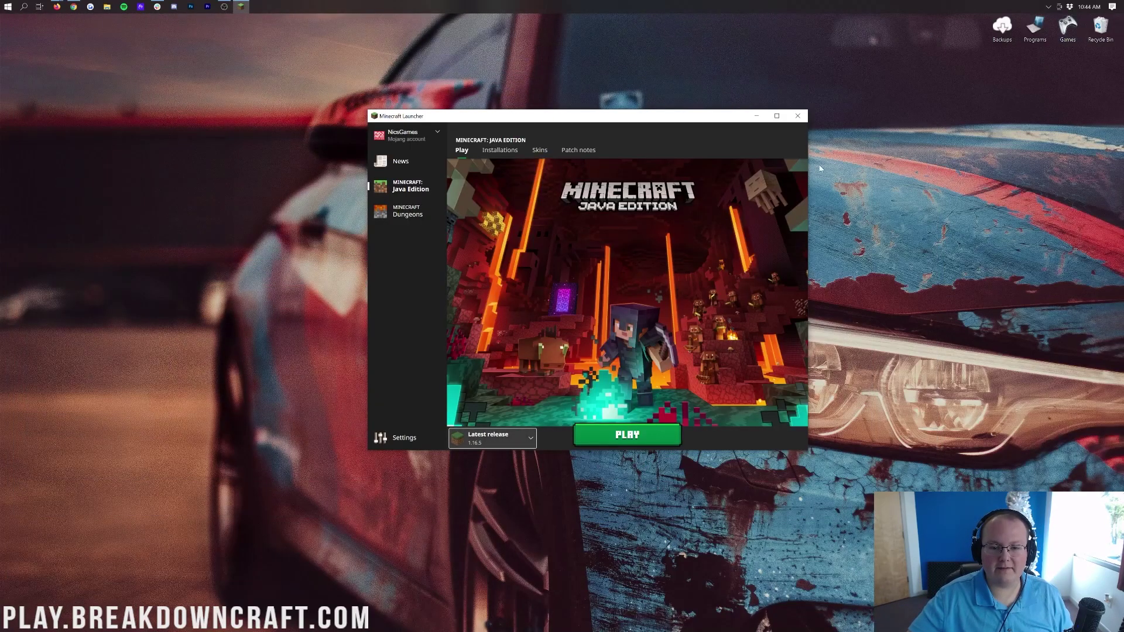
- Create a new installation from Installations and name it Play.BreakdownCraft.com
{"action": "left_click", "coordinate": [498, 152]}
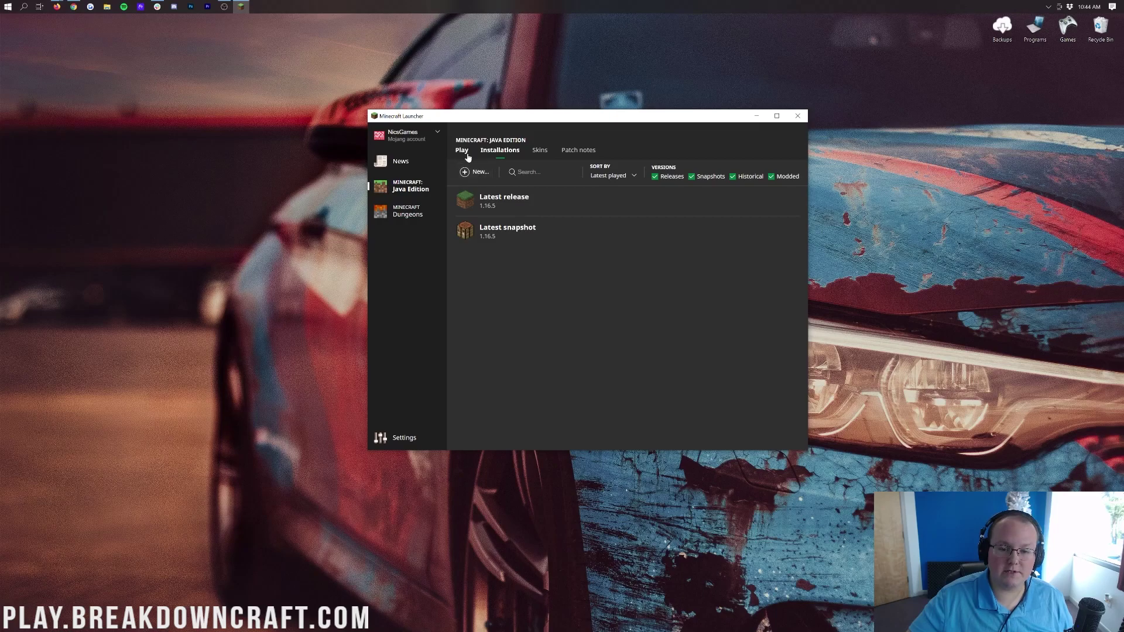
{"action": "left_click", "coordinate": [462, 151]}
{"action": "left_click", "coordinate": [496, 154]}
{"action": "left_click", "coordinate": [469, 175]}
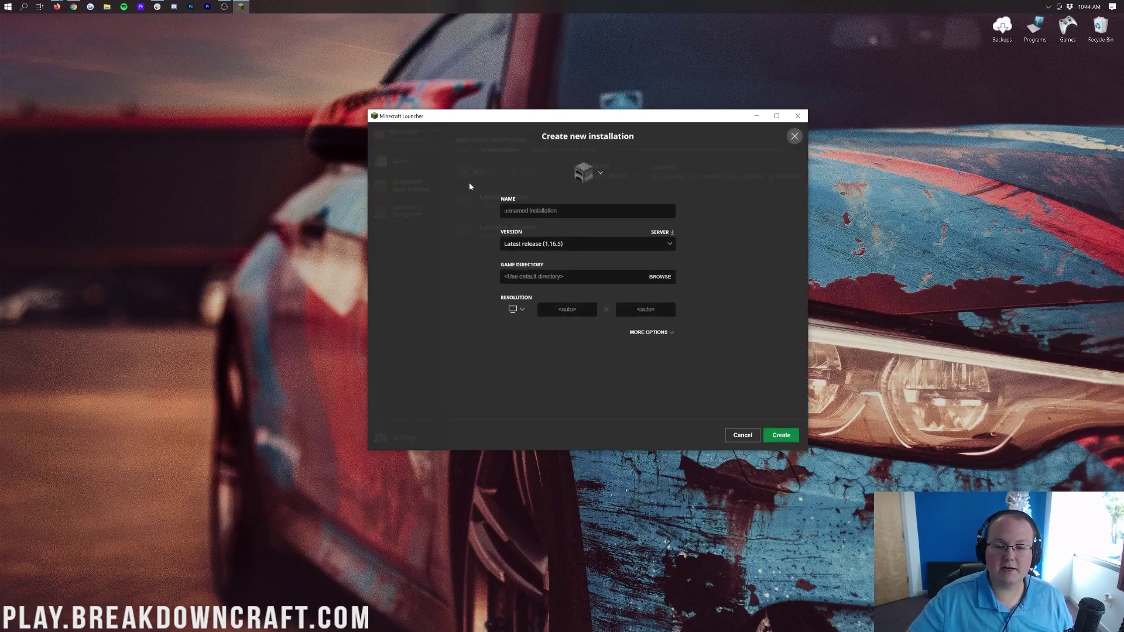
{"action": "type", "text": "F"}
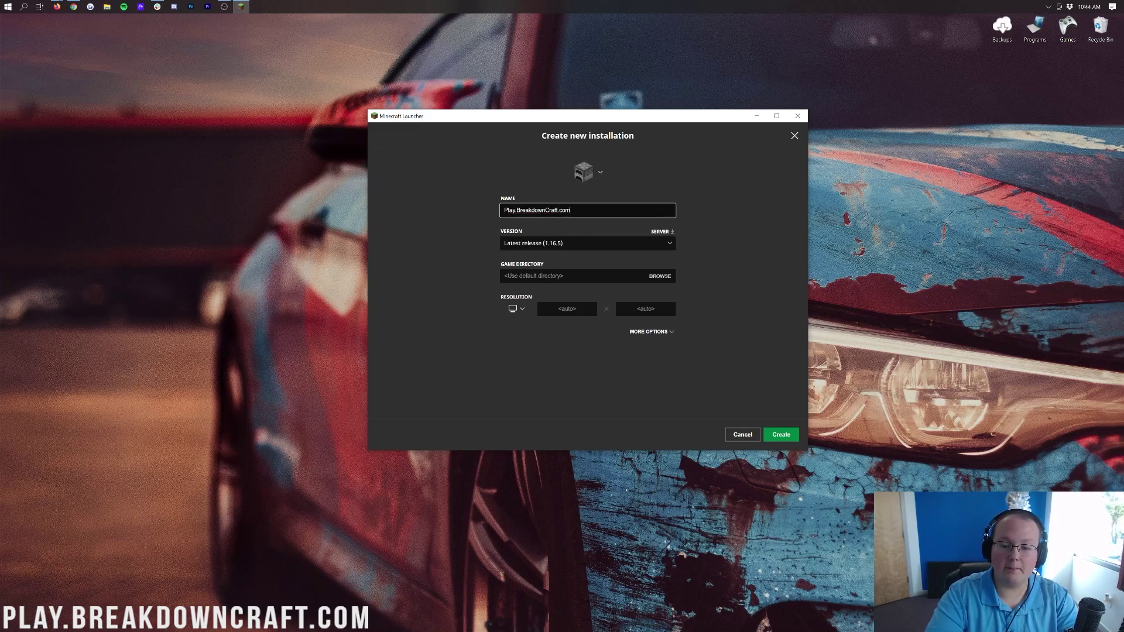
{"action": "key", "text": "ctrl+a"}
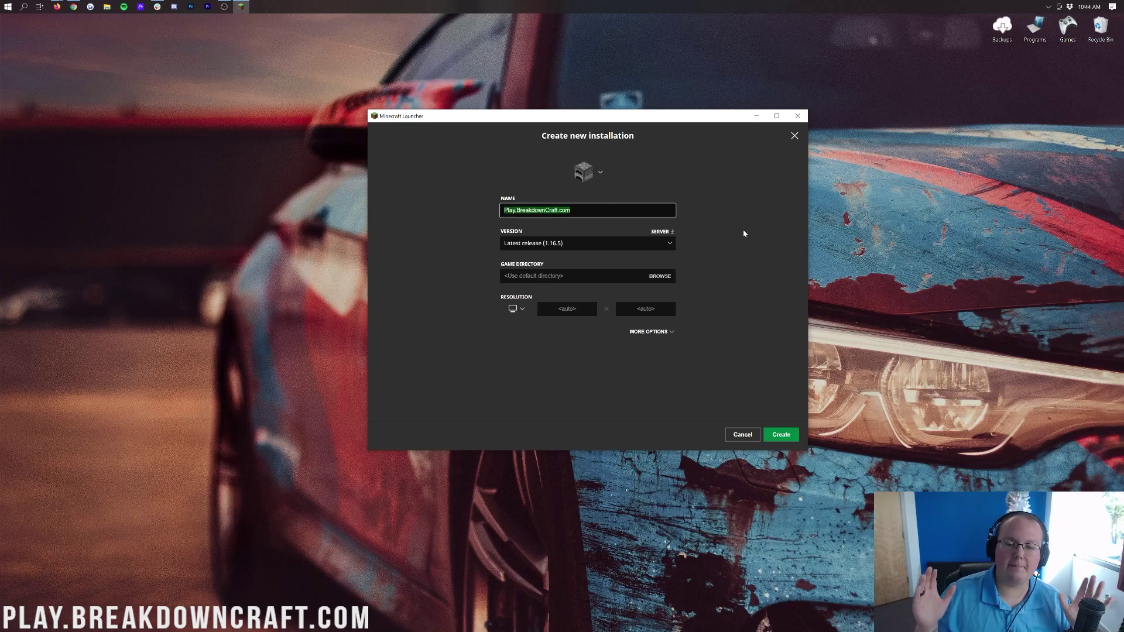
{"action": "left_click", "coordinate": [648, 222]}
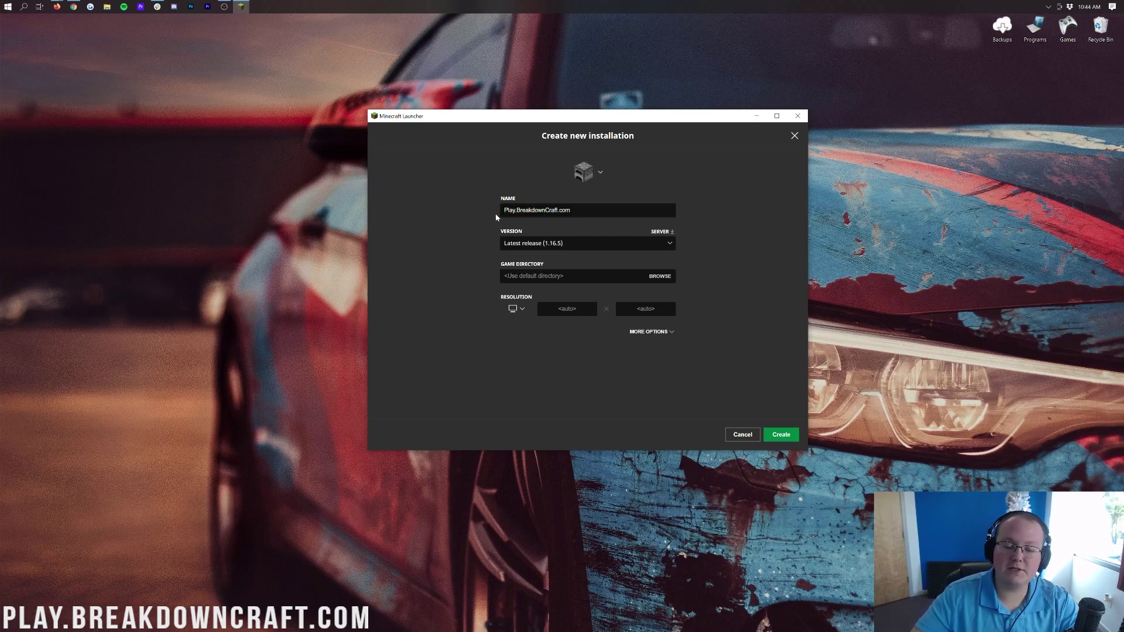
{"action": "left_click", "coordinate": [523, 245]}
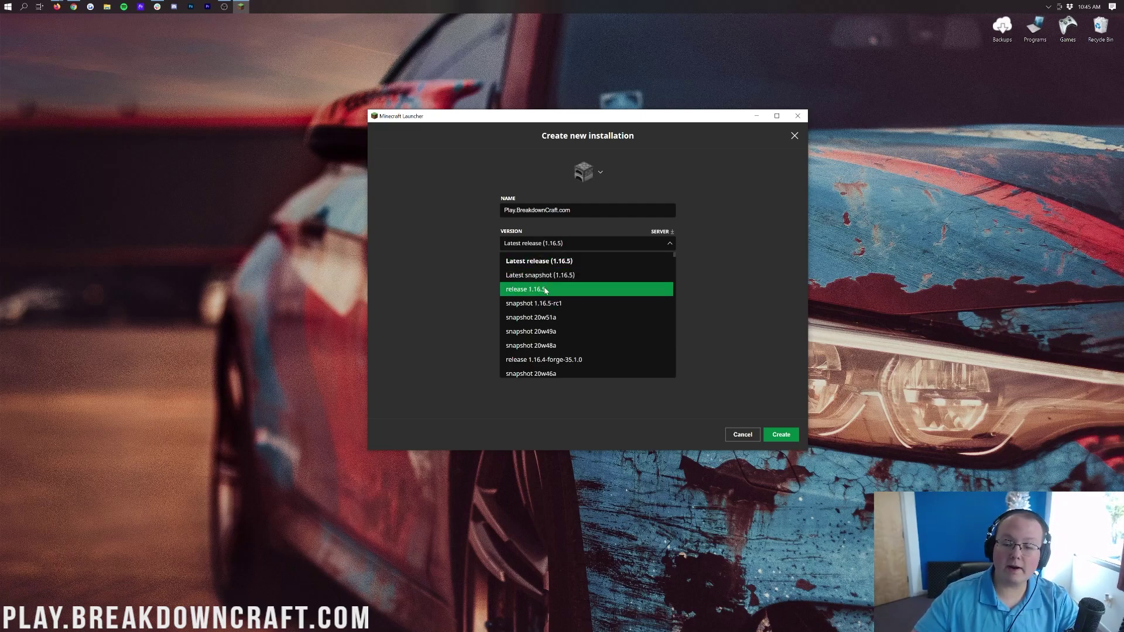
- Keep Latest release (1.16.5), reveal More Options, and leave JVM memory at -Xmx2G after trying 4G
{"action": "left_click", "coordinate": [559, 260]}
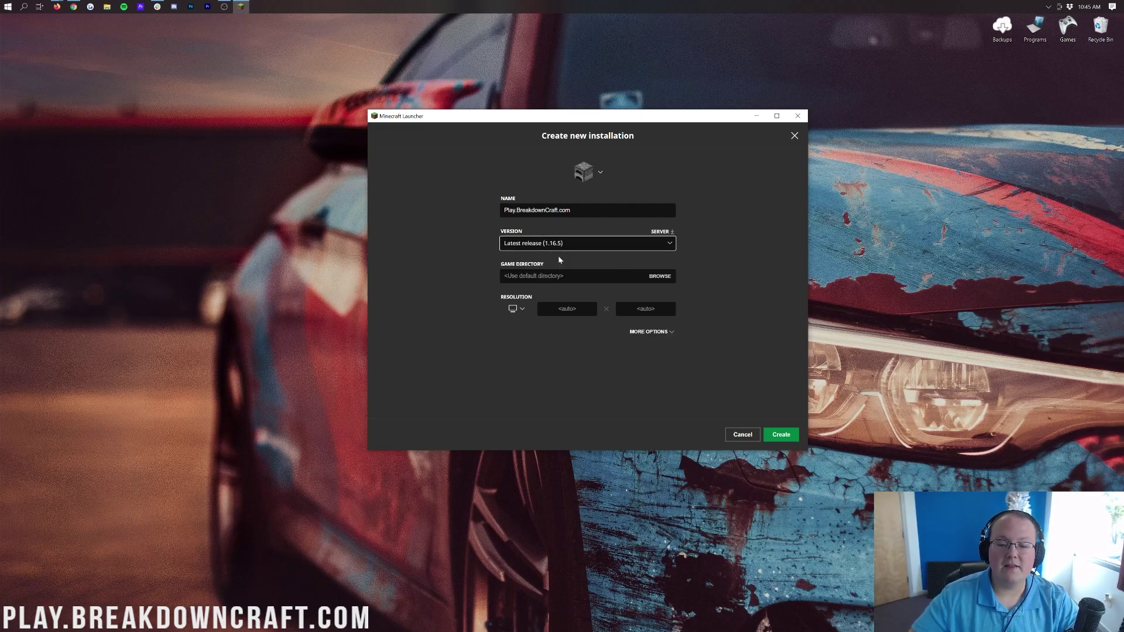
{"action": "left_click", "coordinate": [641, 336]}
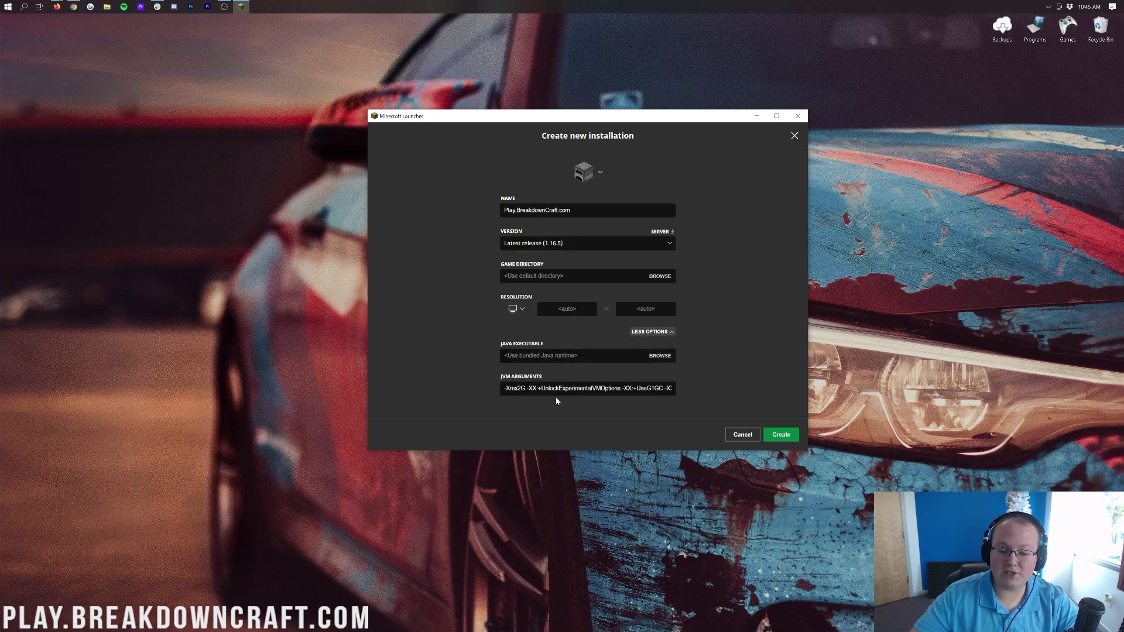
{"action": "left_click_drag", "start_coordinate": [504, 388], "coordinate": [525, 388]}
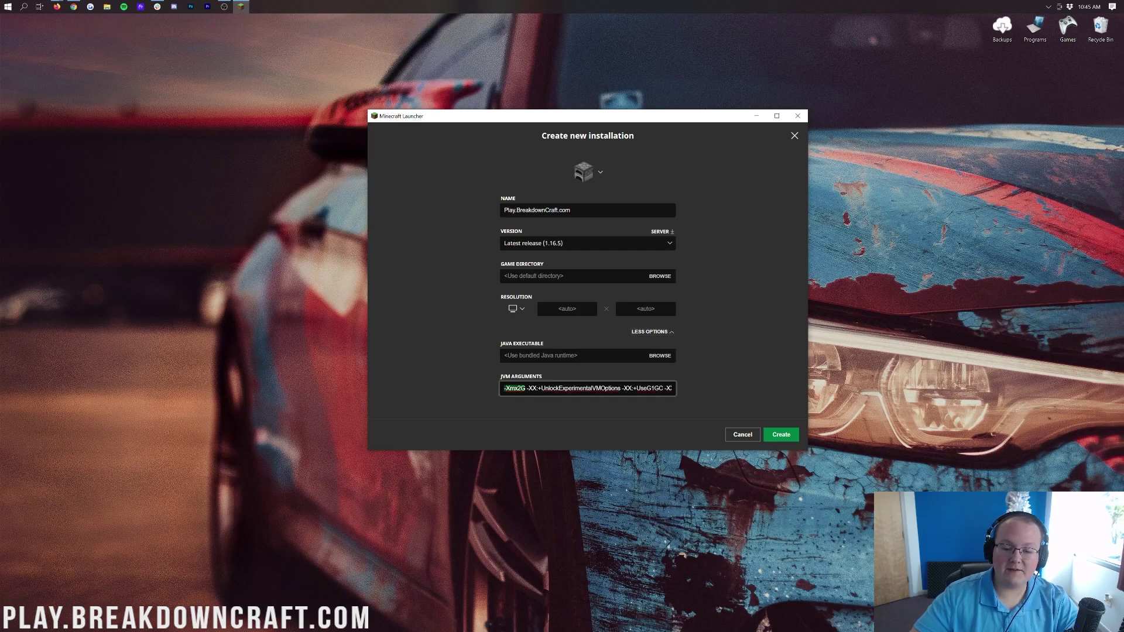
{"action": "key", "text": "Left"}
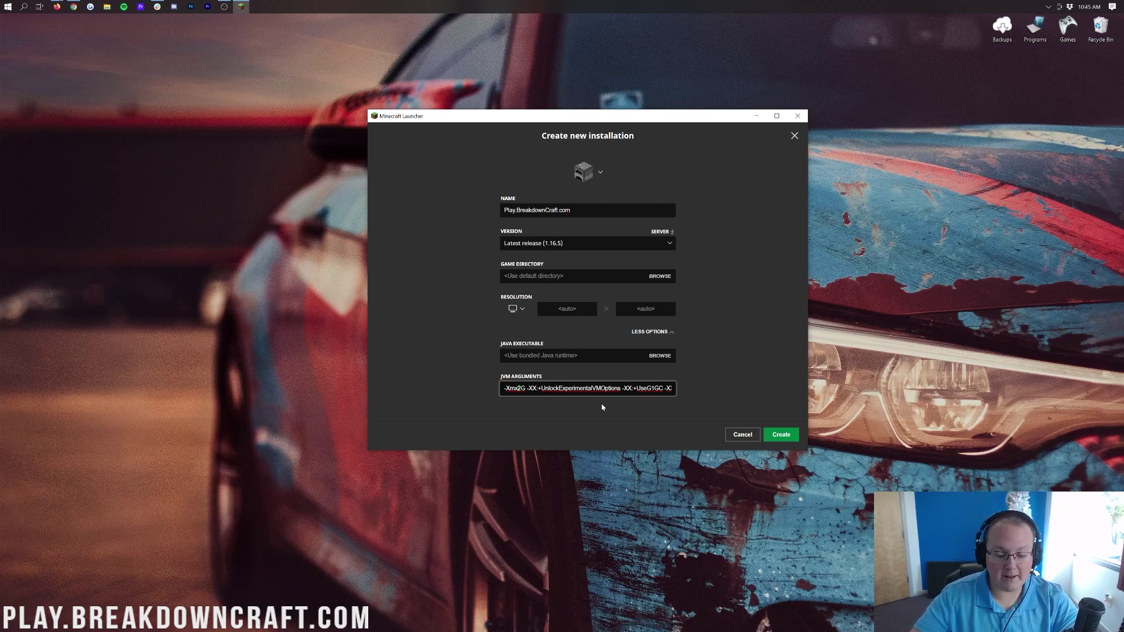
{"action": "key", "text": "BackSpace"}
{"action": "type", "text": "4"}
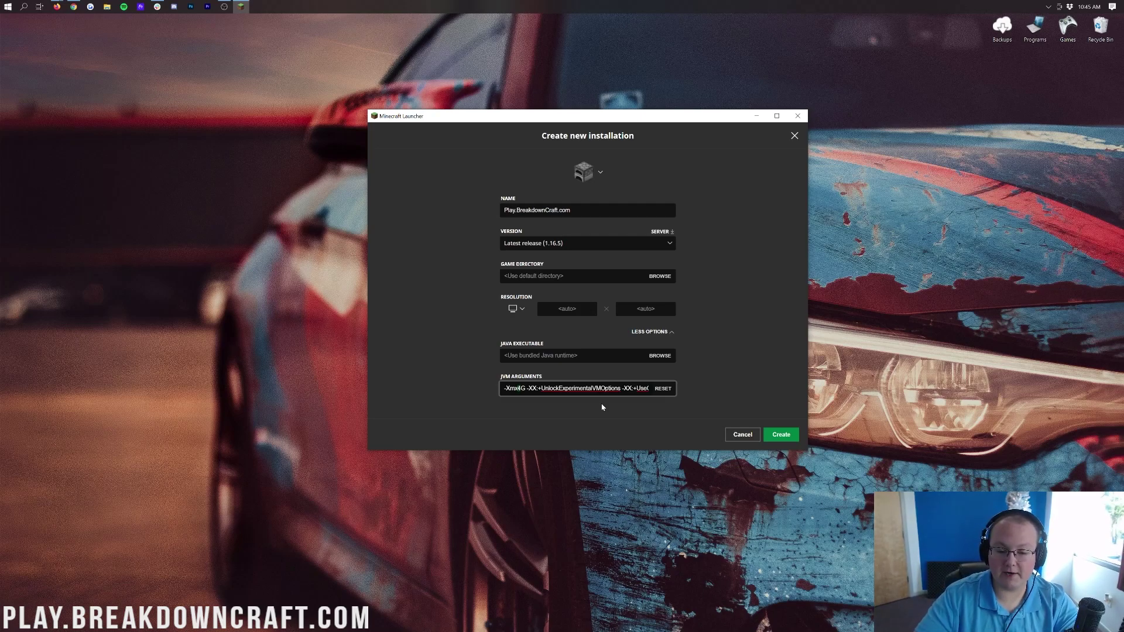
{"action": "key", "text": "BackSpace"}
{"action": "type", "text": "2"}
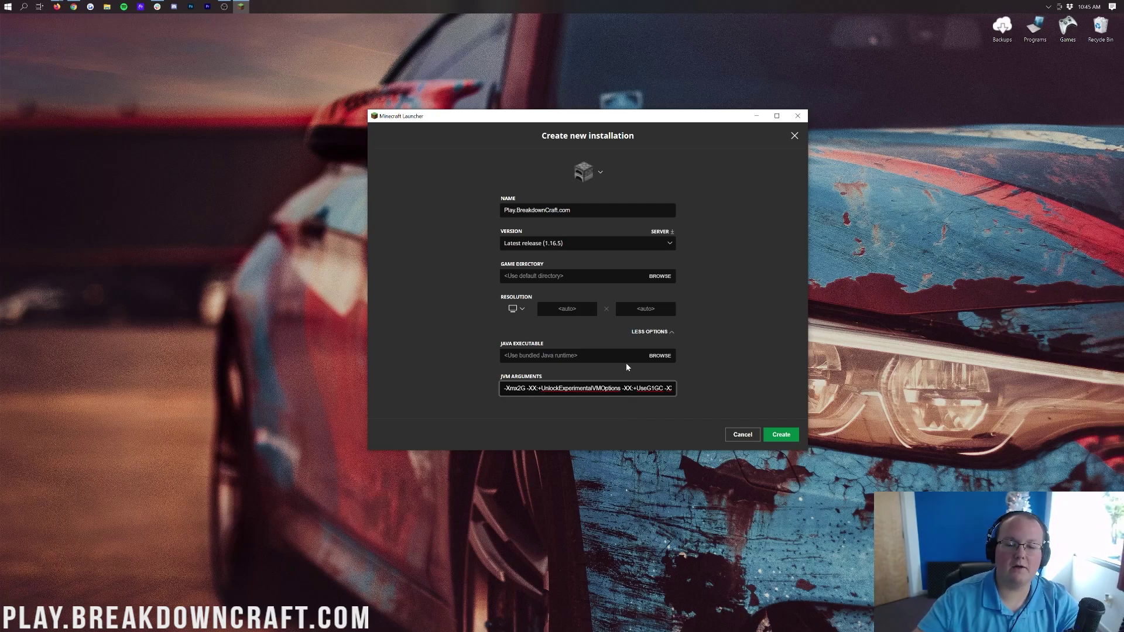
{"action": "left_click", "coordinate": [516, 309]}
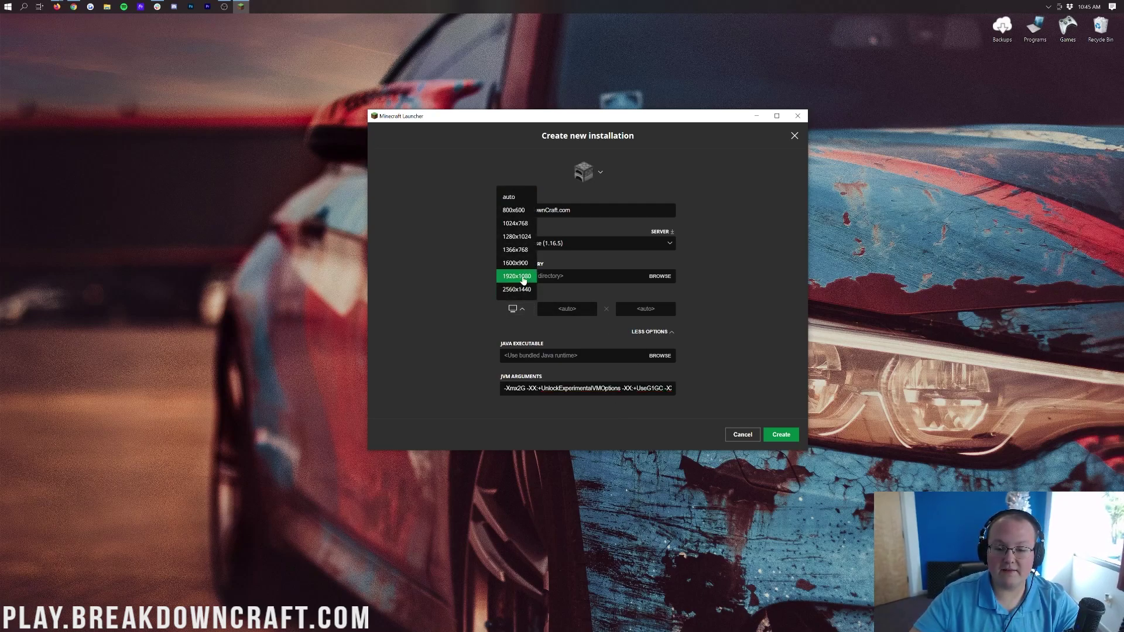
- Set resolution to 1920x1080, create the installation, and play Play.BreakdownCraft.com
{"action": "left_click", "coordinate": [516, 279]}
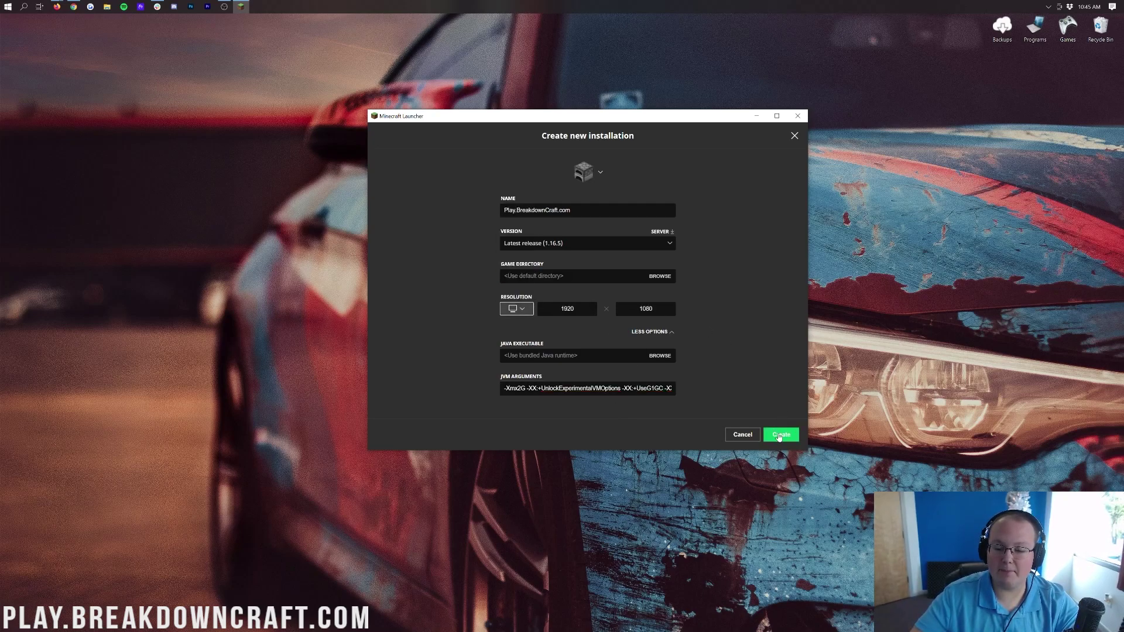
{"action": "left_click", "coordinate": [779, 434]}
{"action": "mouse_move", "coordinate": [493, 269]}
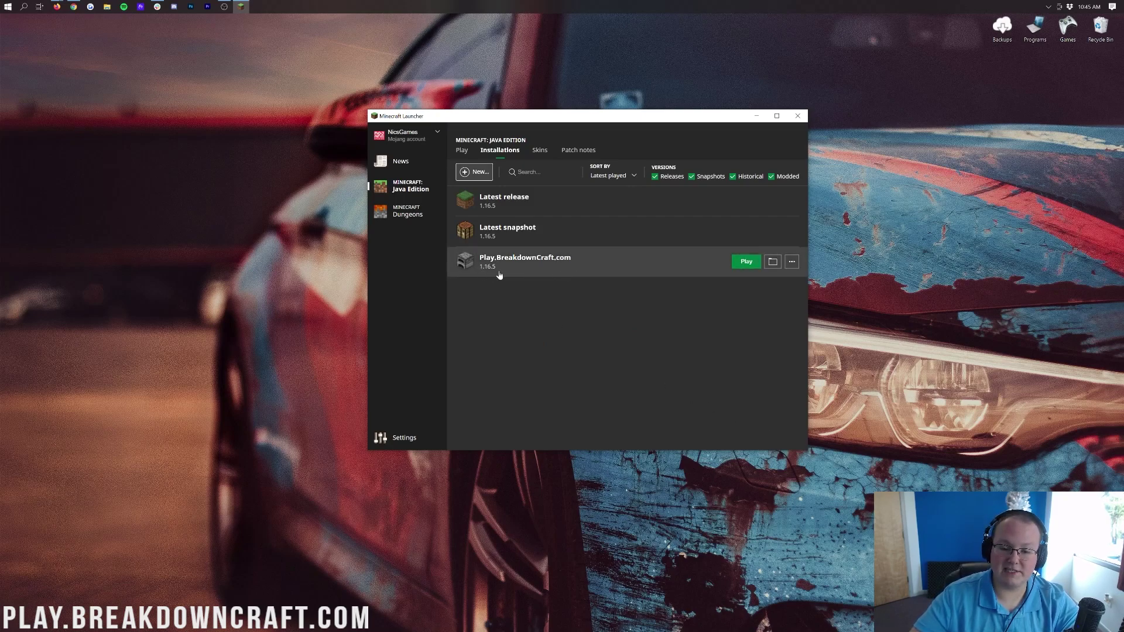
{"action": "left_click", "coordinate": [743, 260]}
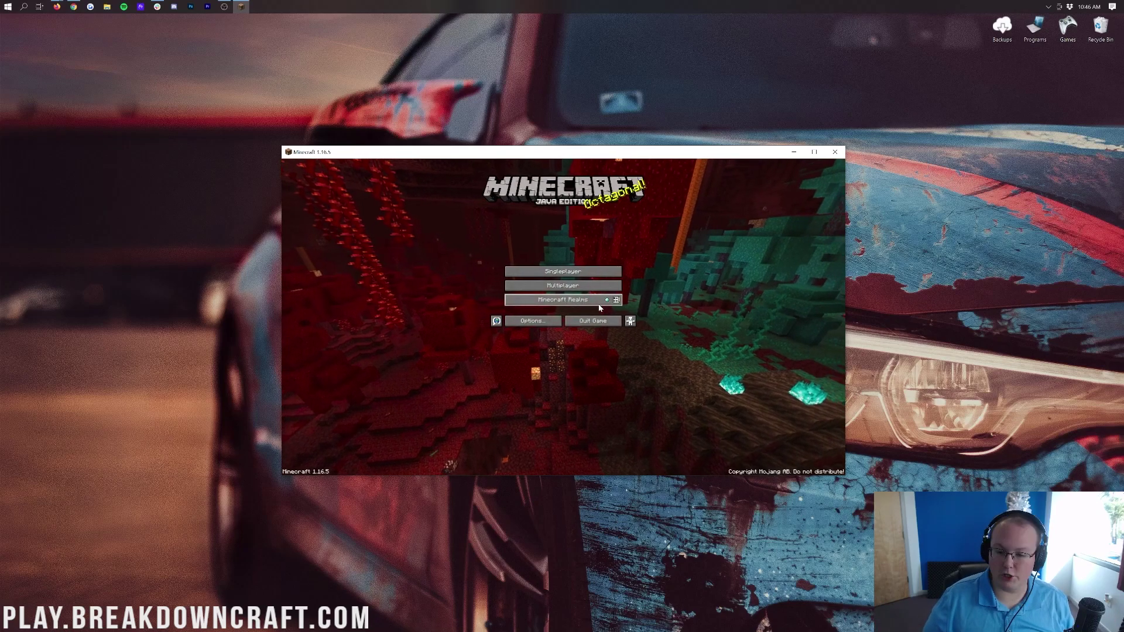
- Increase the GUI Scale in Video Settings, then go to the Multiplayer server list
{"action": "left_click", "coordinate": [521, 320]}
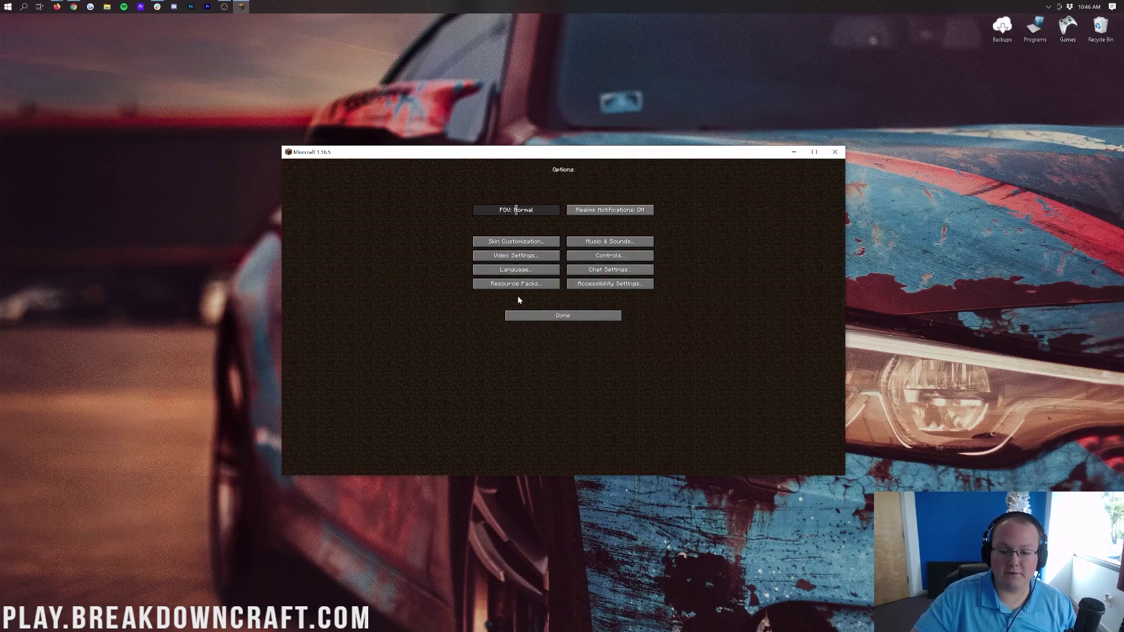
{"action": "left_click", "coordinate": [511, 257]}
{"action": "left_click", "coordinate": [515, 264]}
{"action": "left_click", "coordinate": [571, 461]}
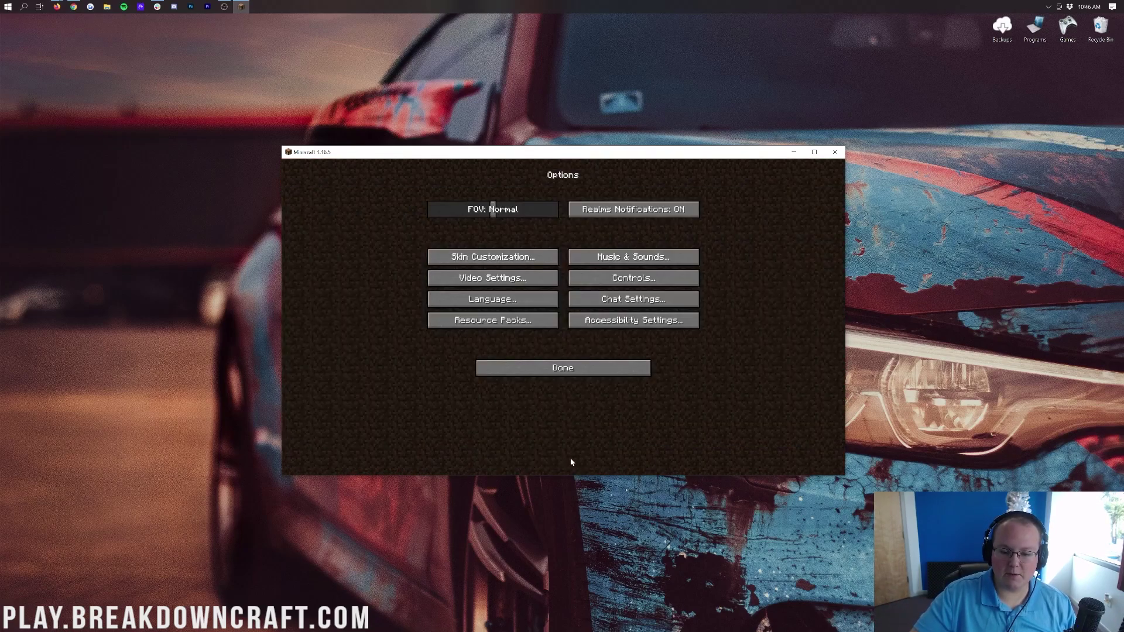
{"action": "left_click", "coordinate": [571, 368]}
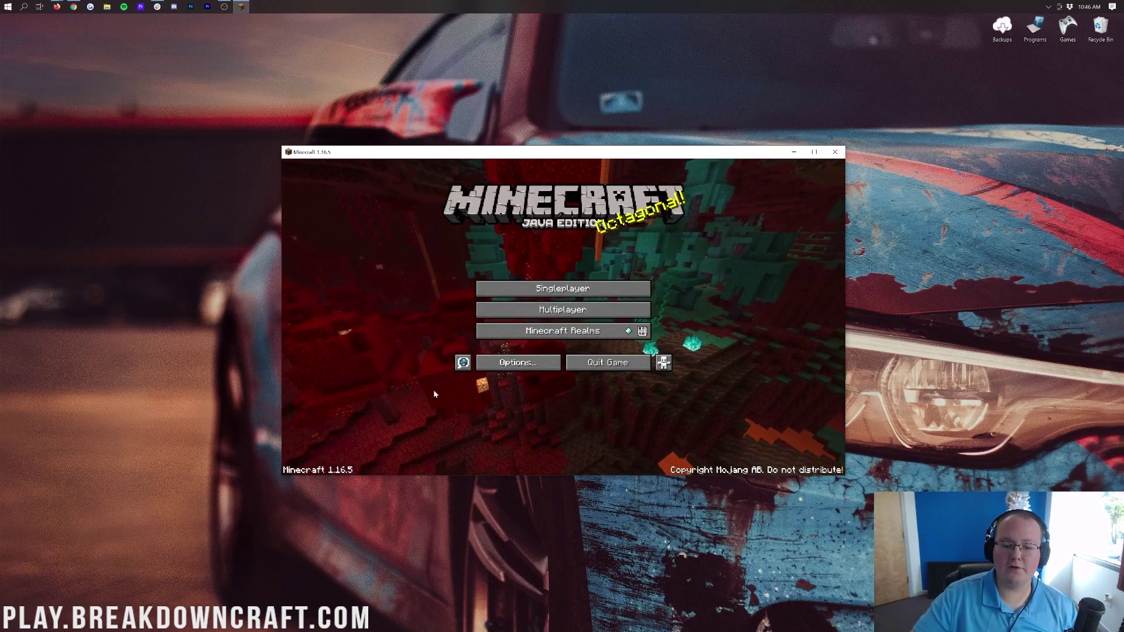
{"action": "left_click", "coordinate": [534, 309]}
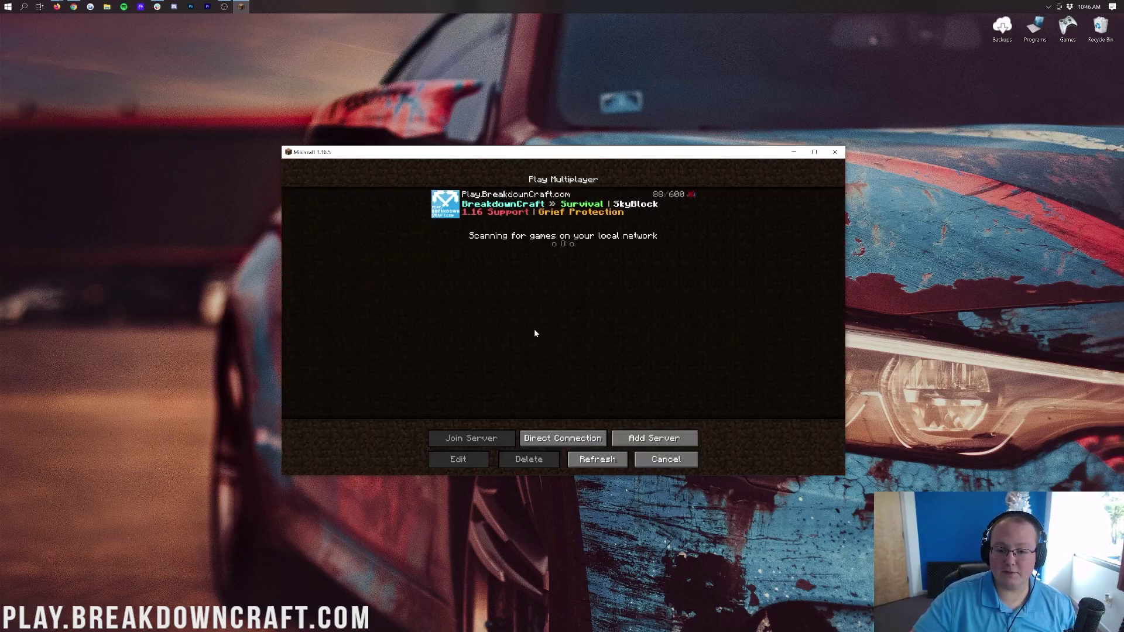
- Join Play.BreakdownCraft.com, view the online player list, and walk toward the ship and dock
{"action": "double_click", "coordinate": [477, 214]}
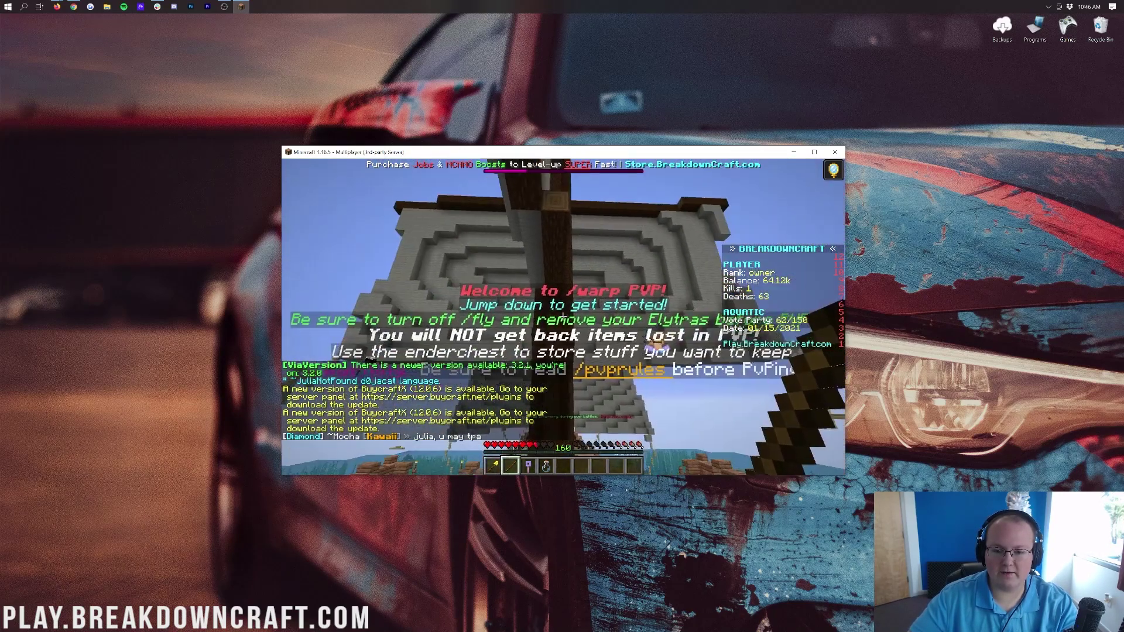
{"action": "key", "text": "Tab"}
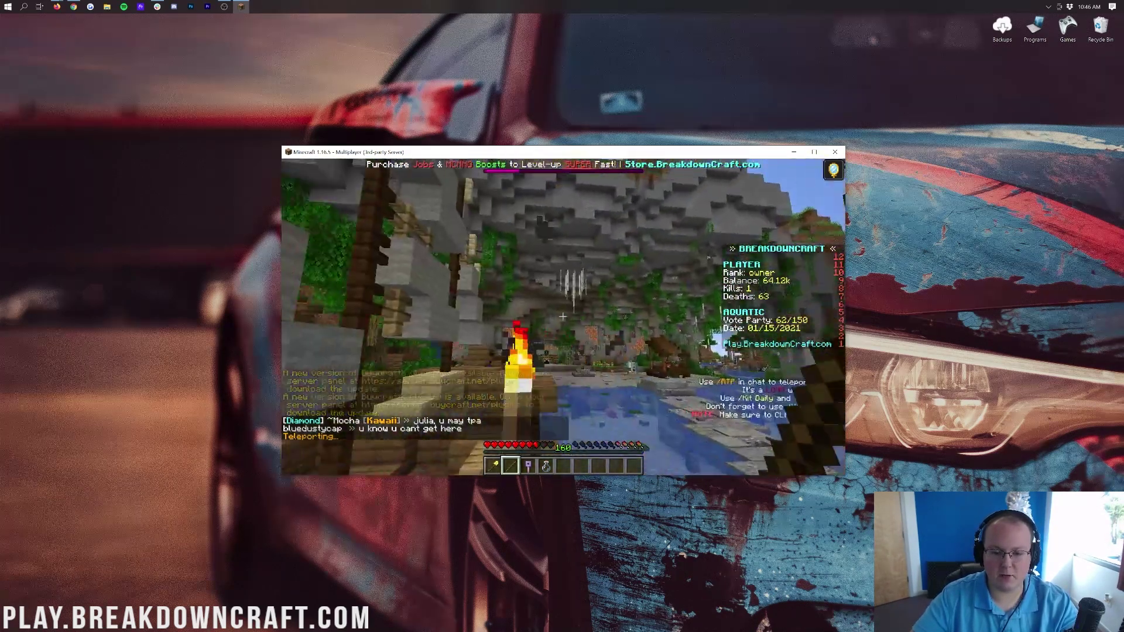
{"action": "scroll", "coordinate": [562, 317], "scroll_direction": "down", "scroll_amount": 3}
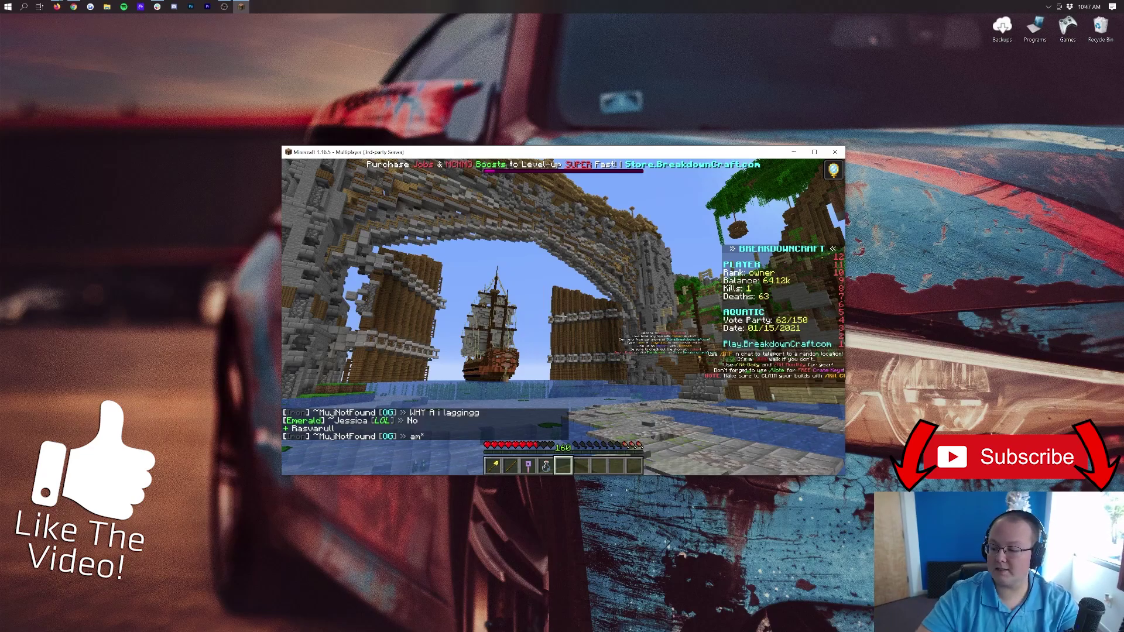
{"action": "key", "text": "w"}
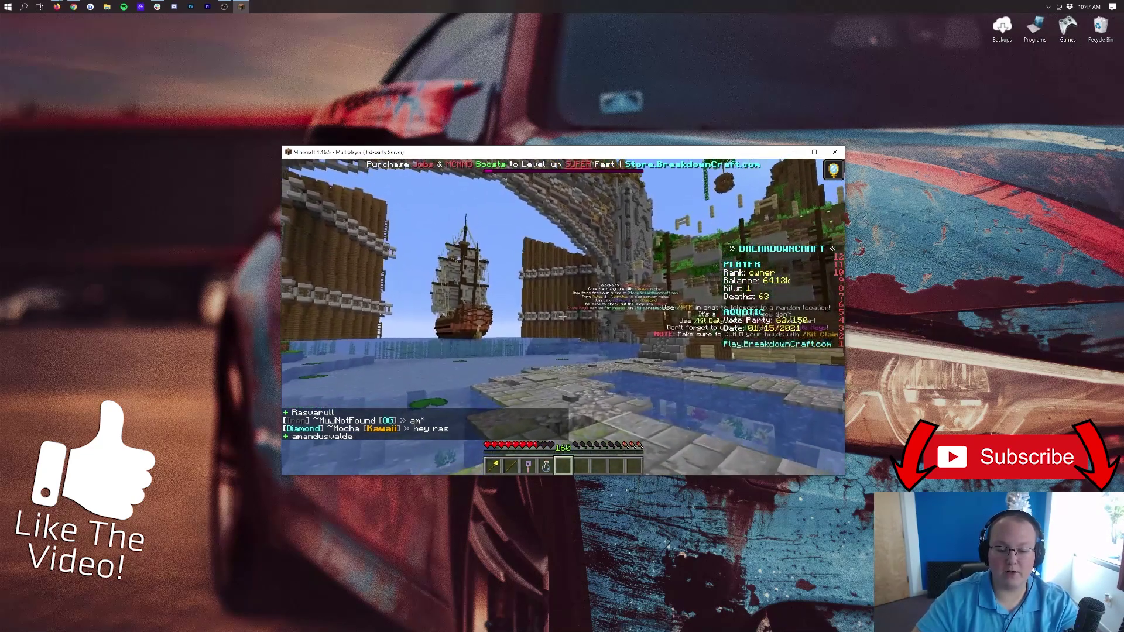
{"action": "key", "text": "w"}
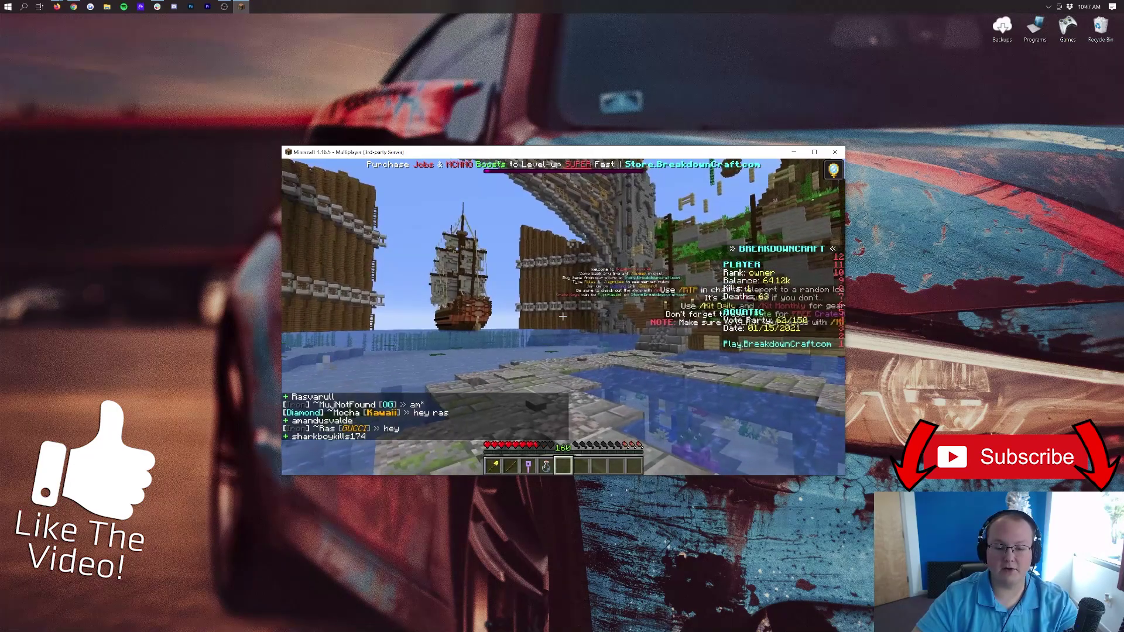
{"action": "key", "text": "w"}
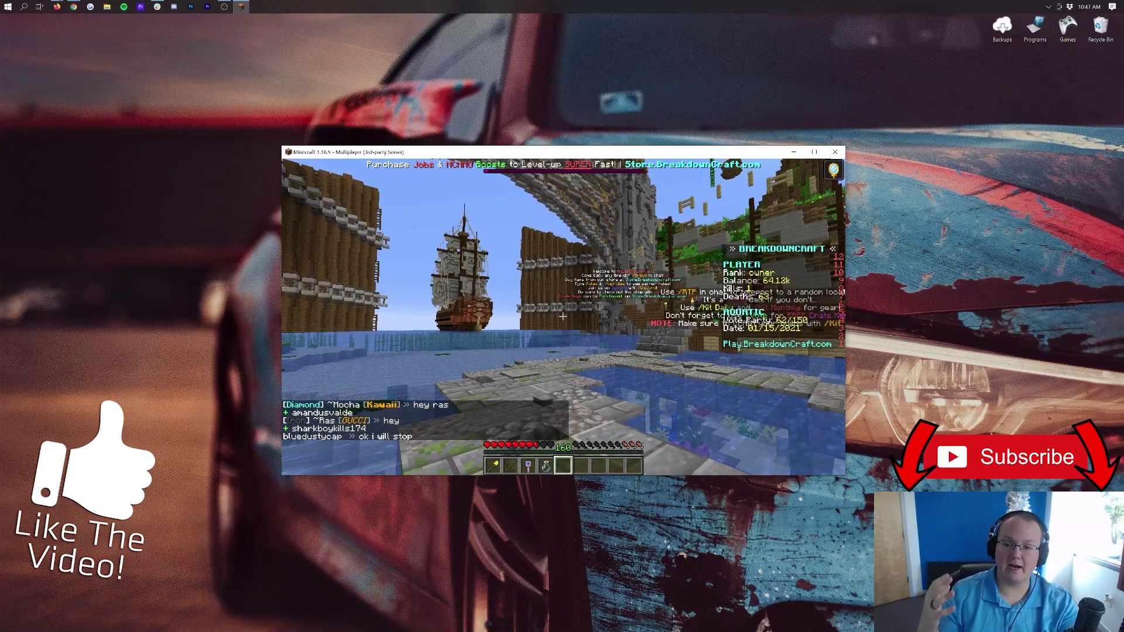